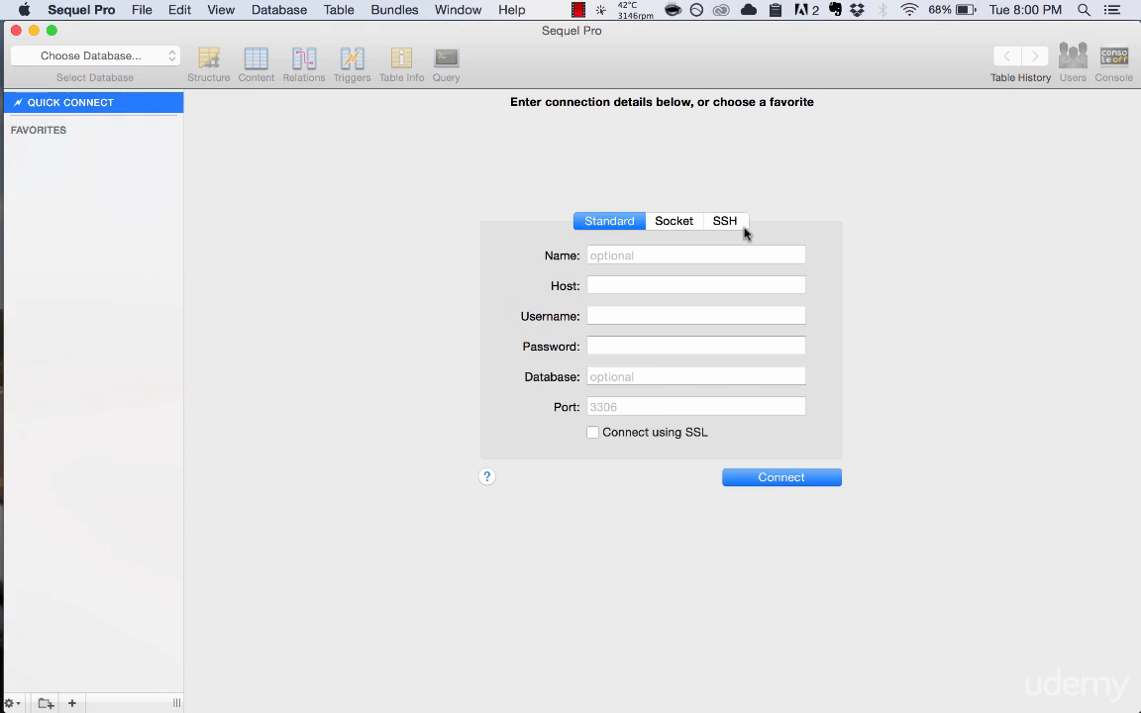
- Review the fields required by the Socket, Standard and SSH connection types
click(666, 226)
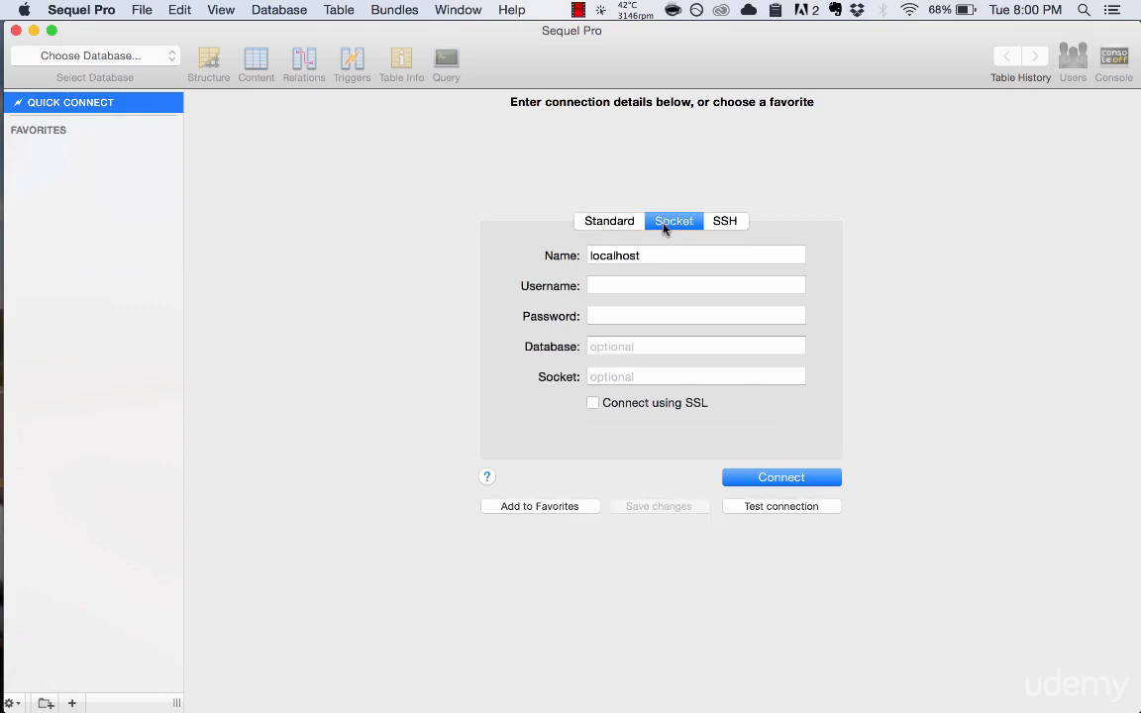
double_click(660, 253)
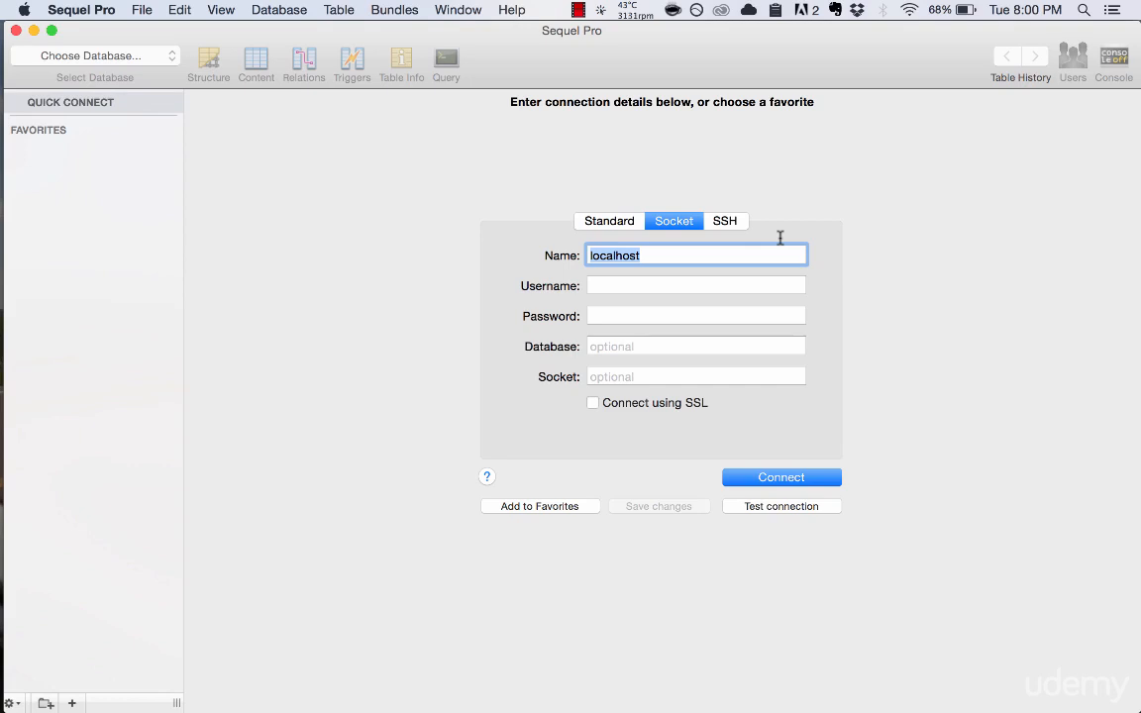
key(Right)
click(607, 221)
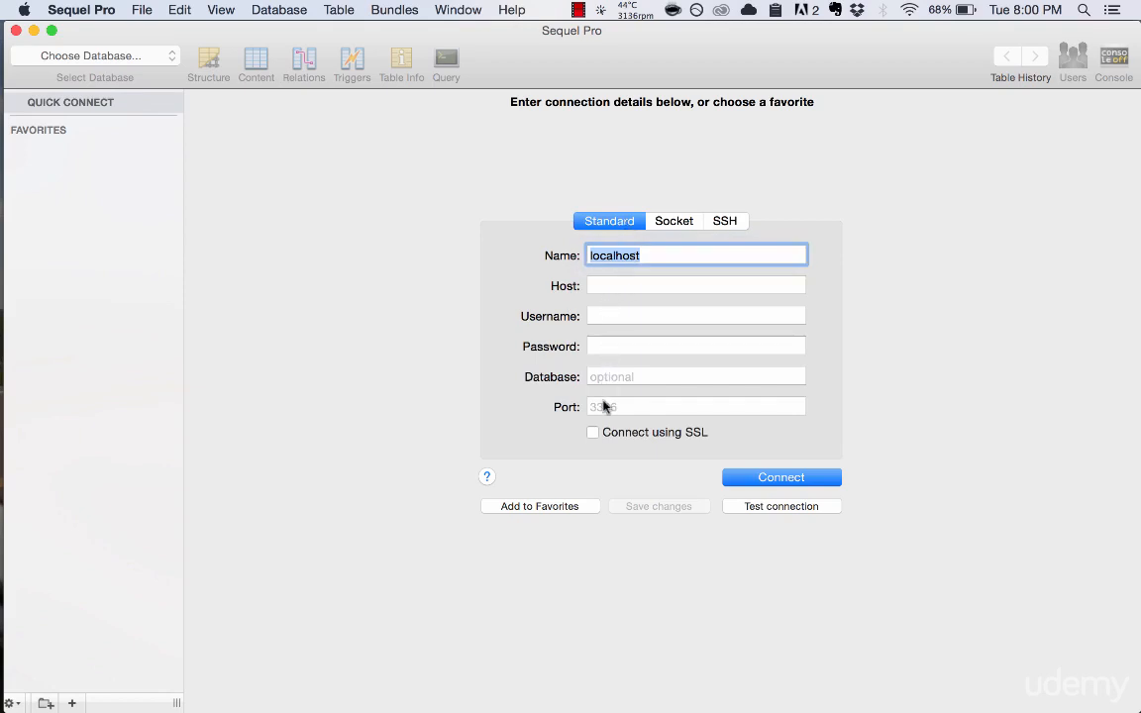
click(726, 221)
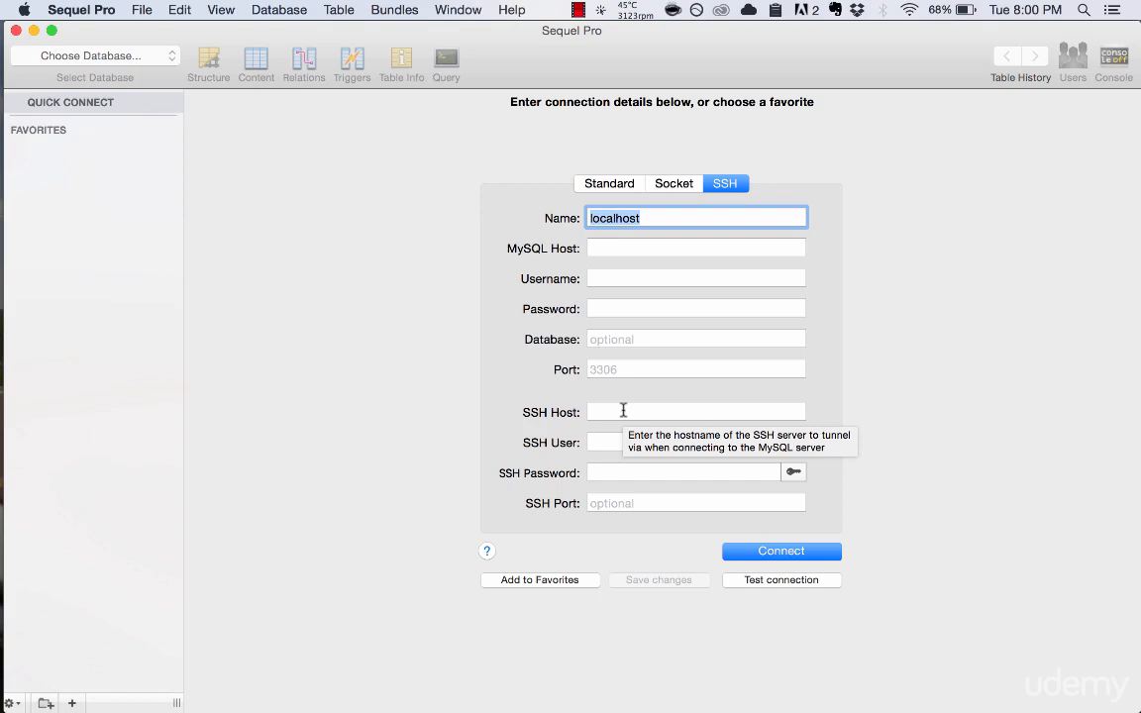
- Connect to the MySQL server through a socket connection named localhost, with username root and a blank password
click(688, 188)
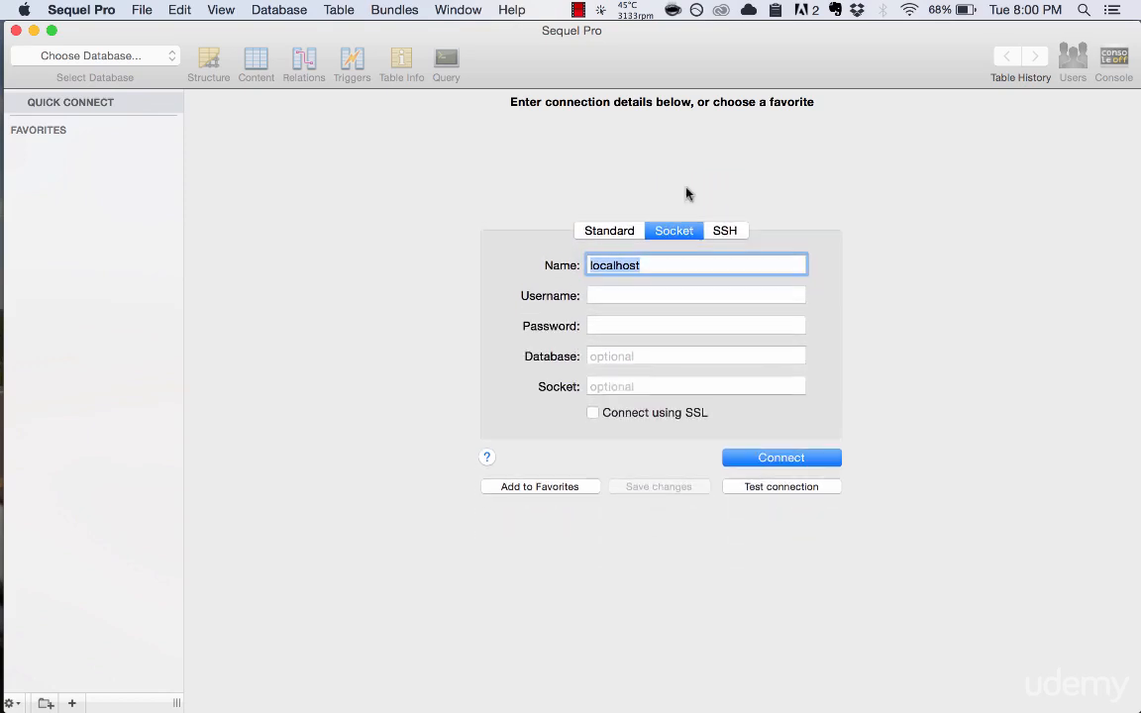
click(648, 297)
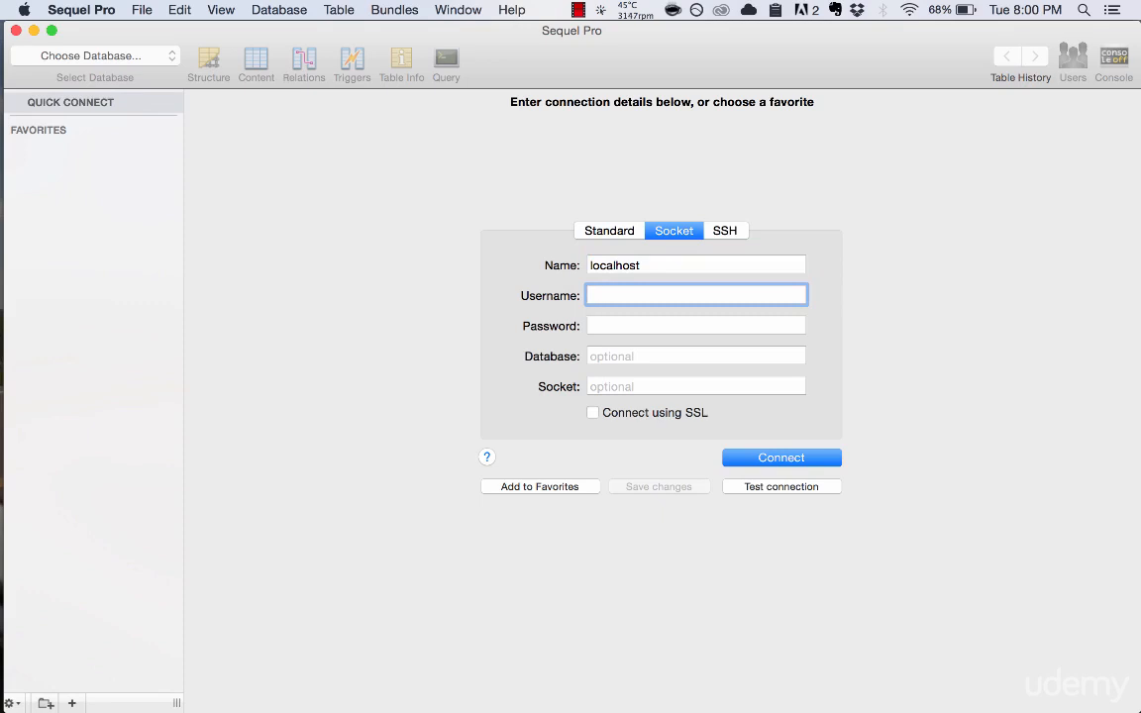
double_click(654, 266)
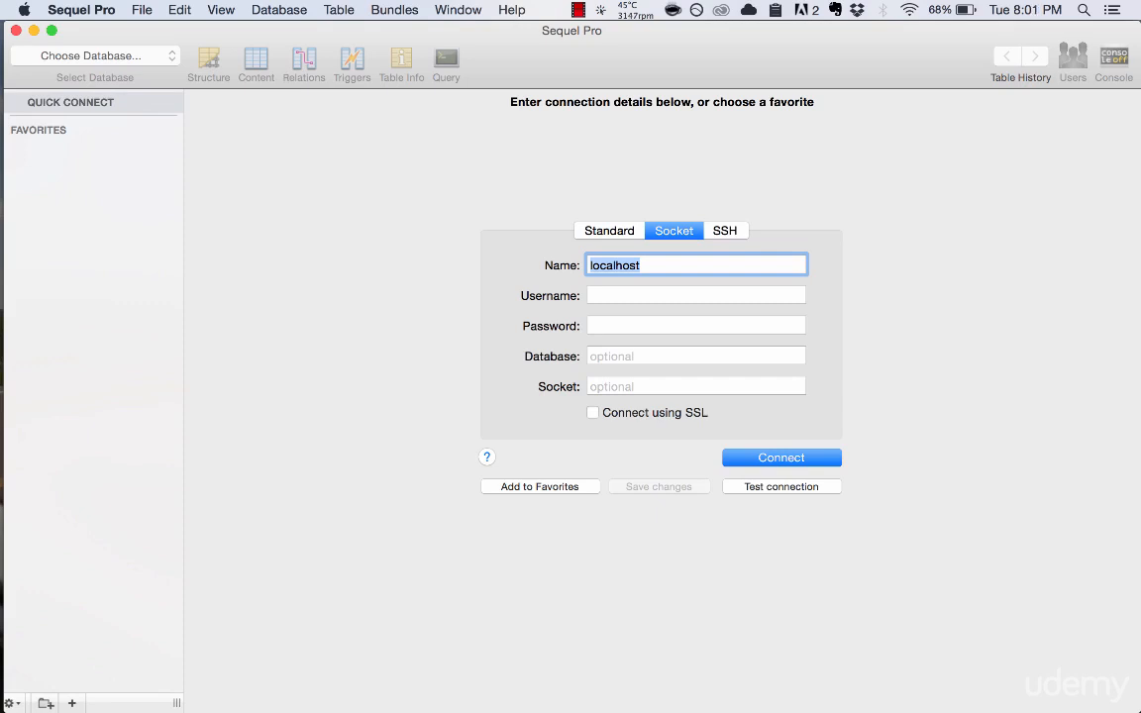
click(696, 295)
text(root)
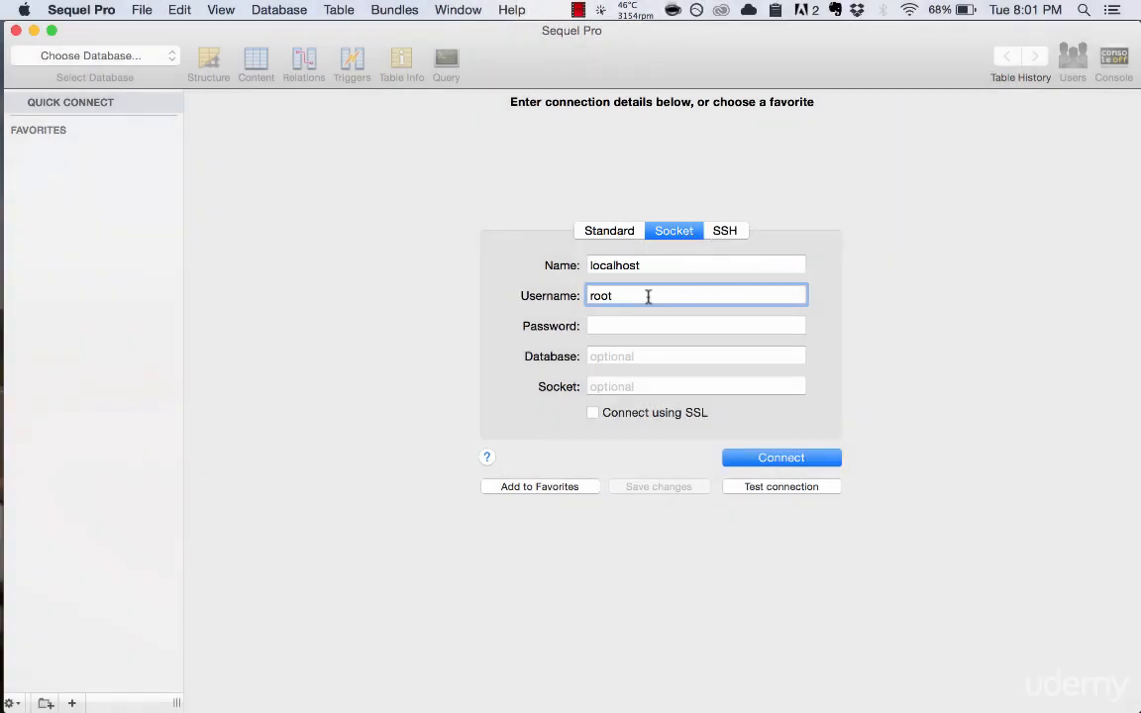
key(Tab)
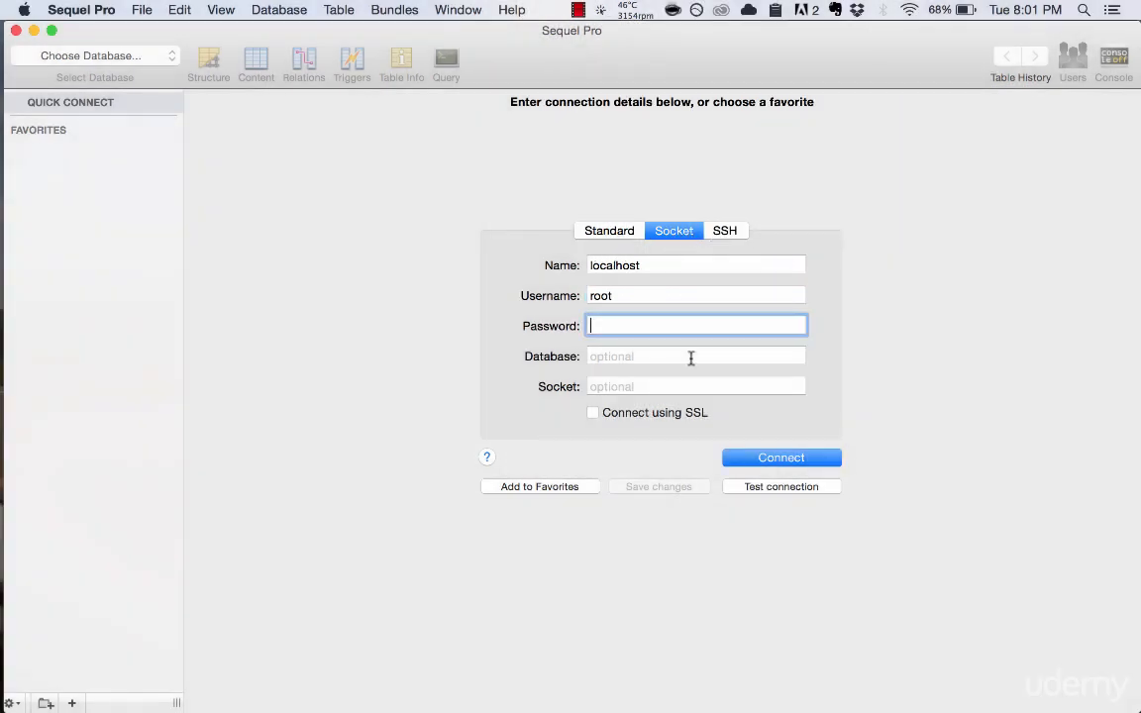
click(745, 462)
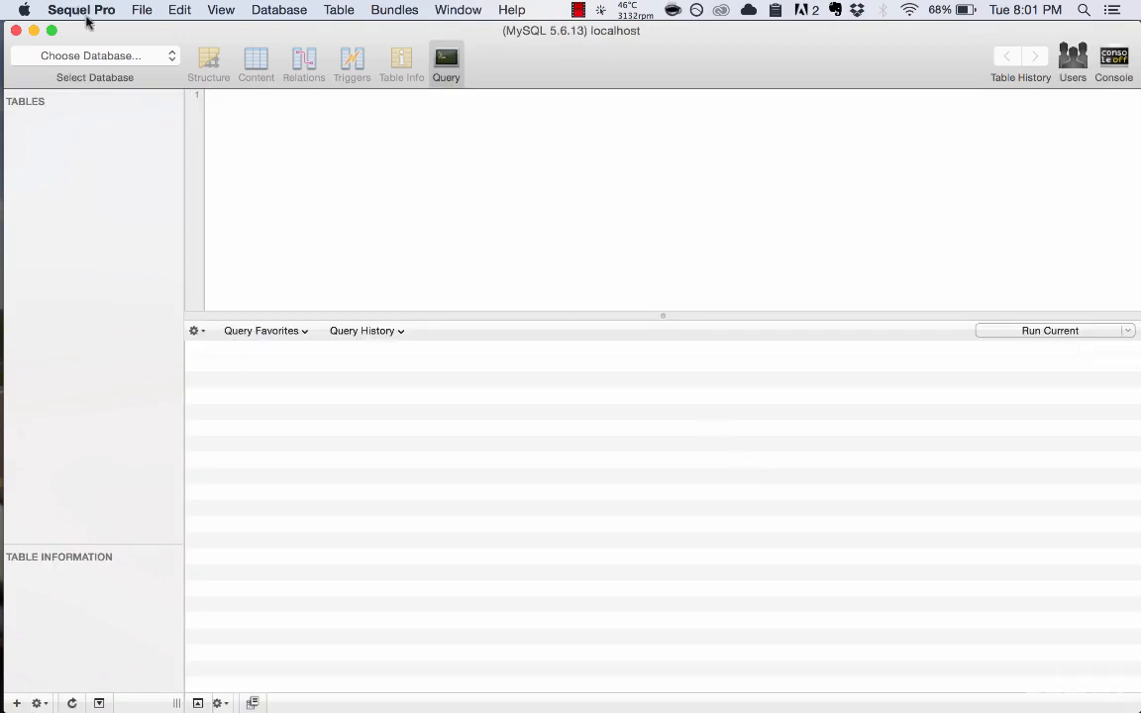
- Try to add a new database named World.sql with the default encoding
click(250, 10)
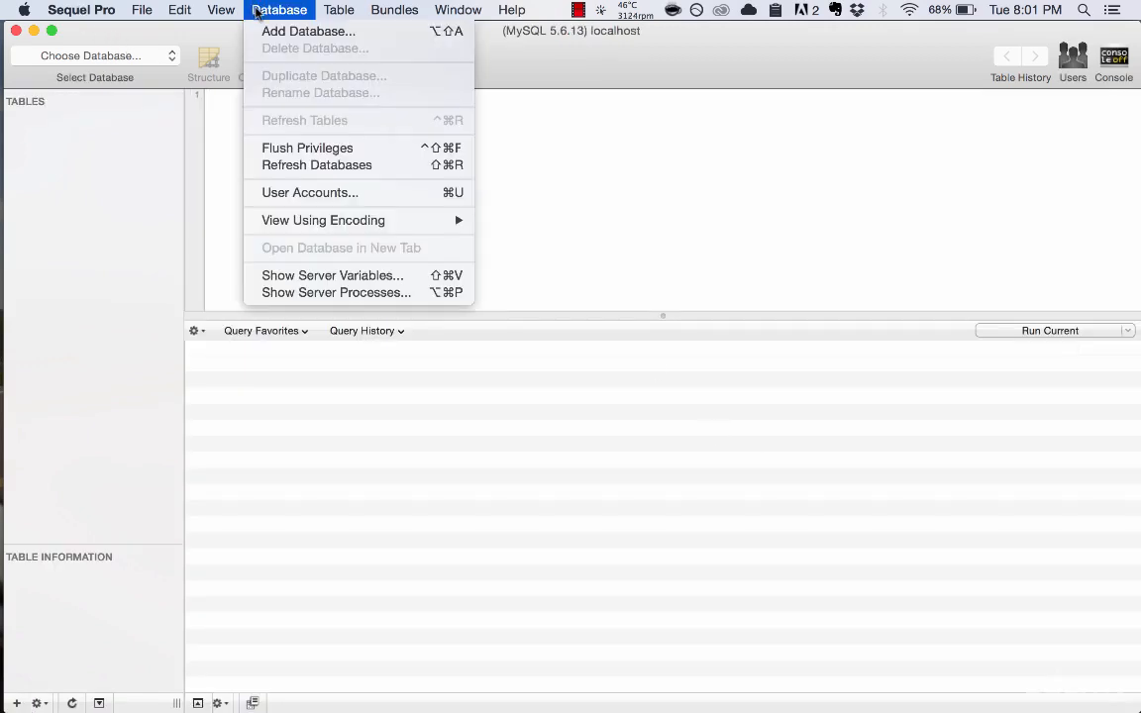
mouse_move(141, 12)
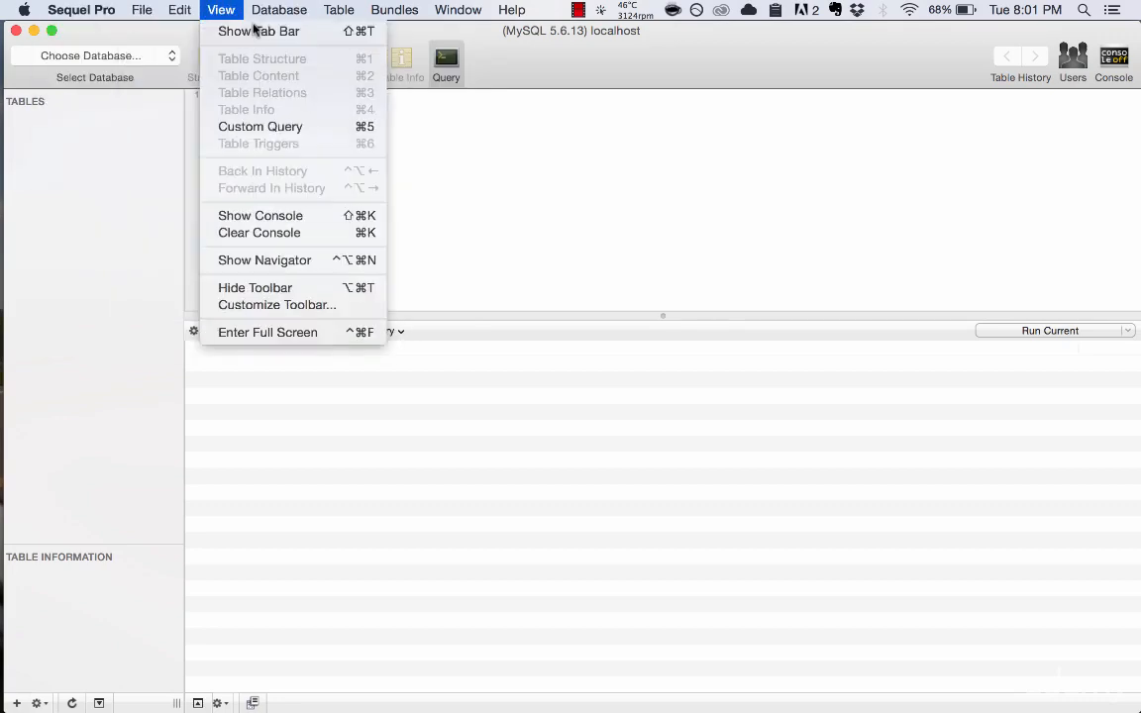
mouse_move(279, 10)
click(281, 35)
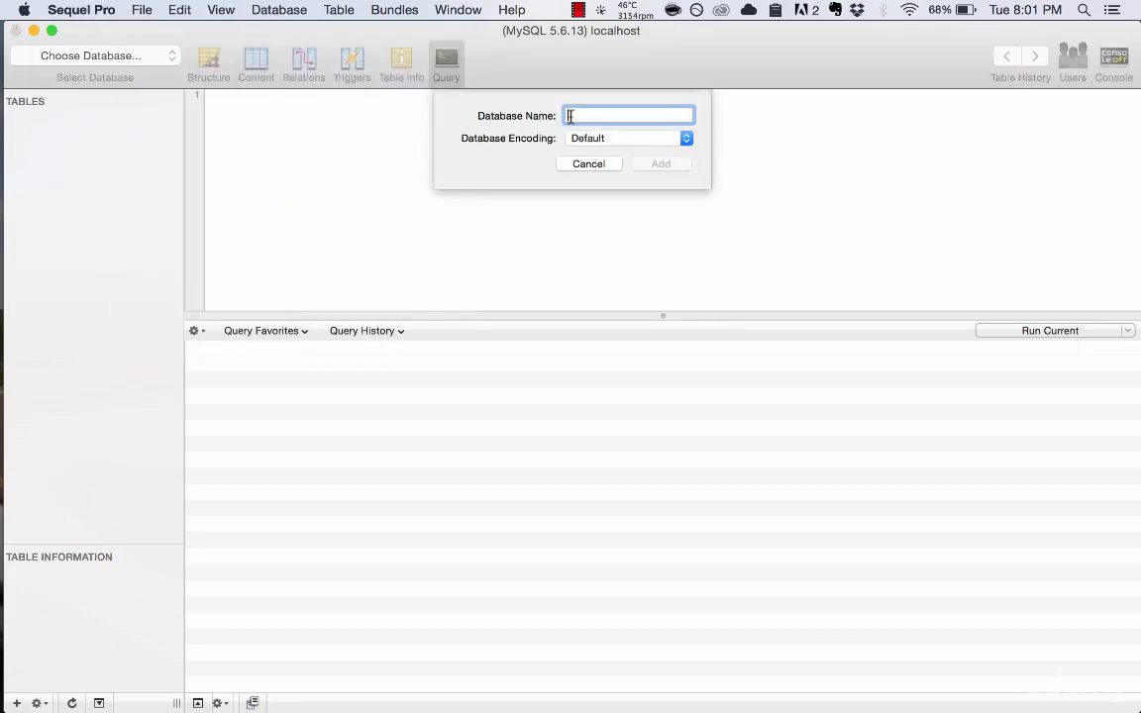
text(World)
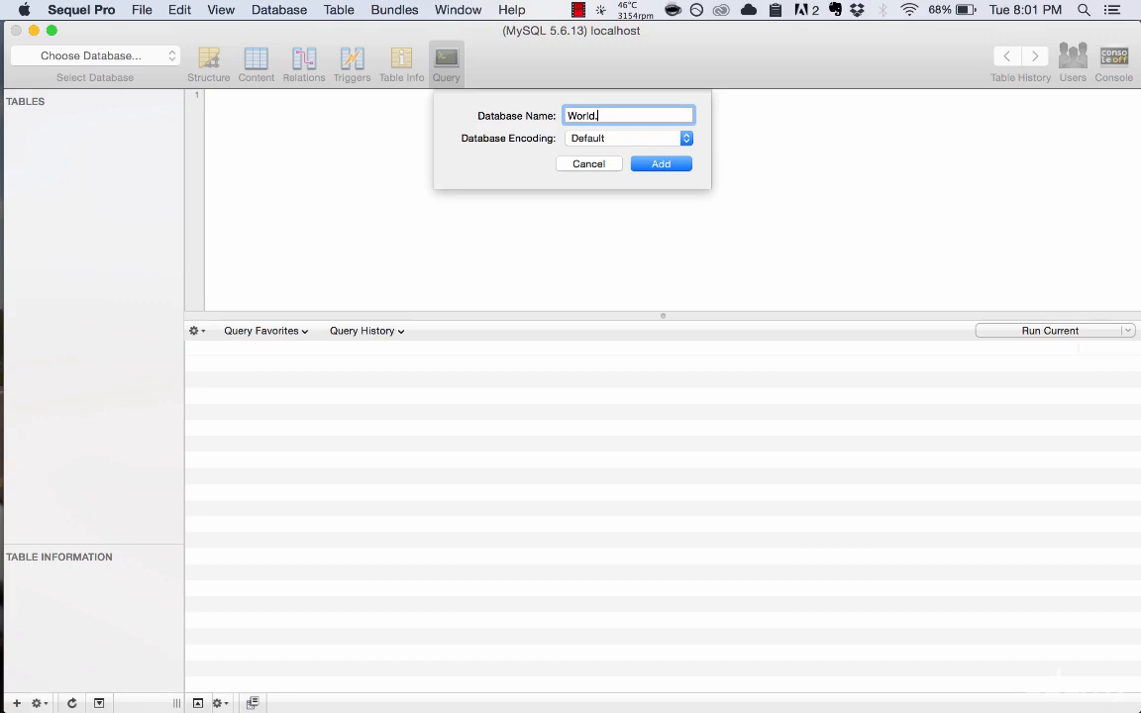
key(Return)
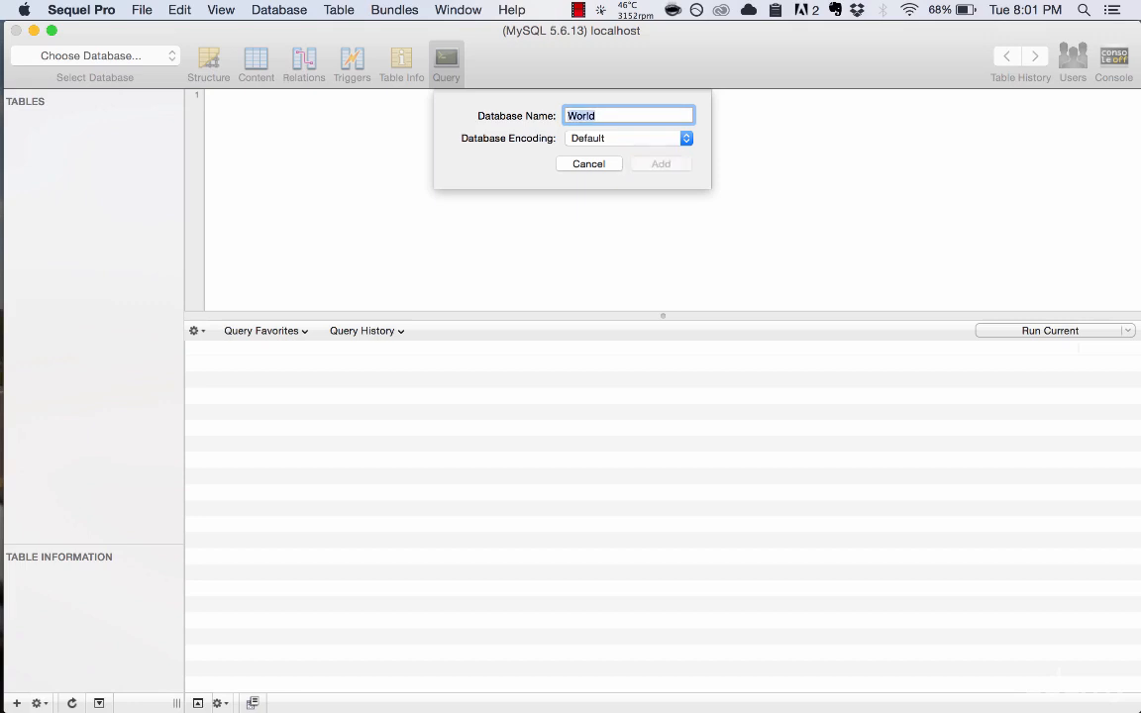
key(Right)
text(.sql)
key(Return)
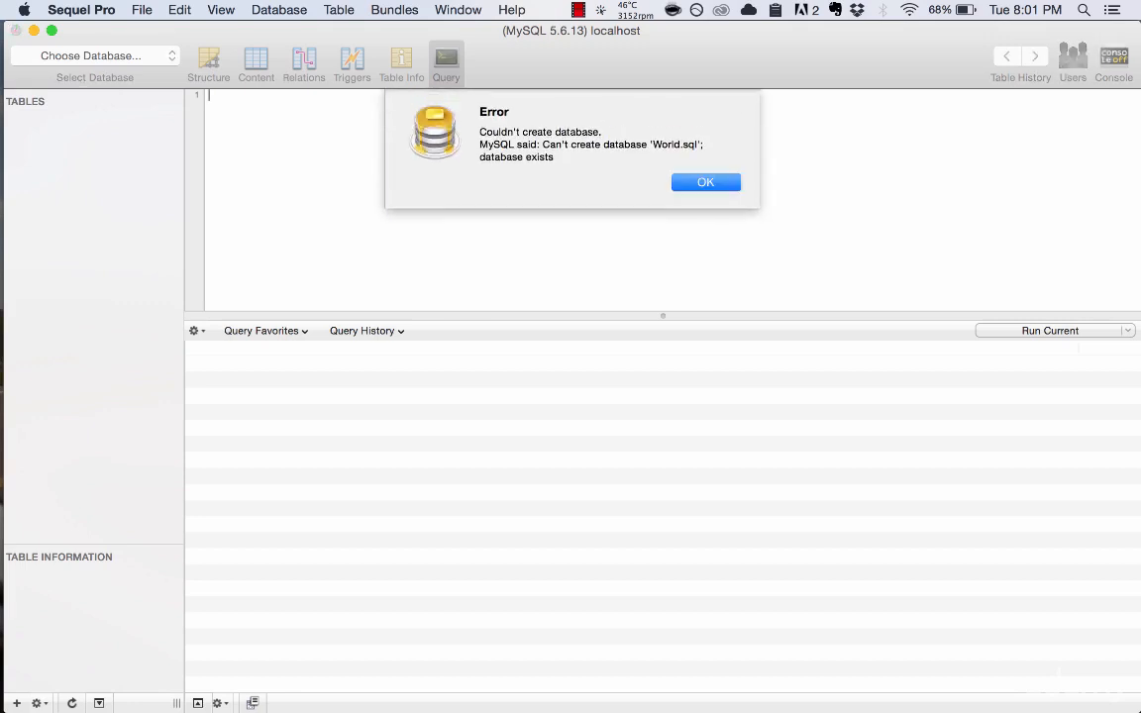
click(705, 178)
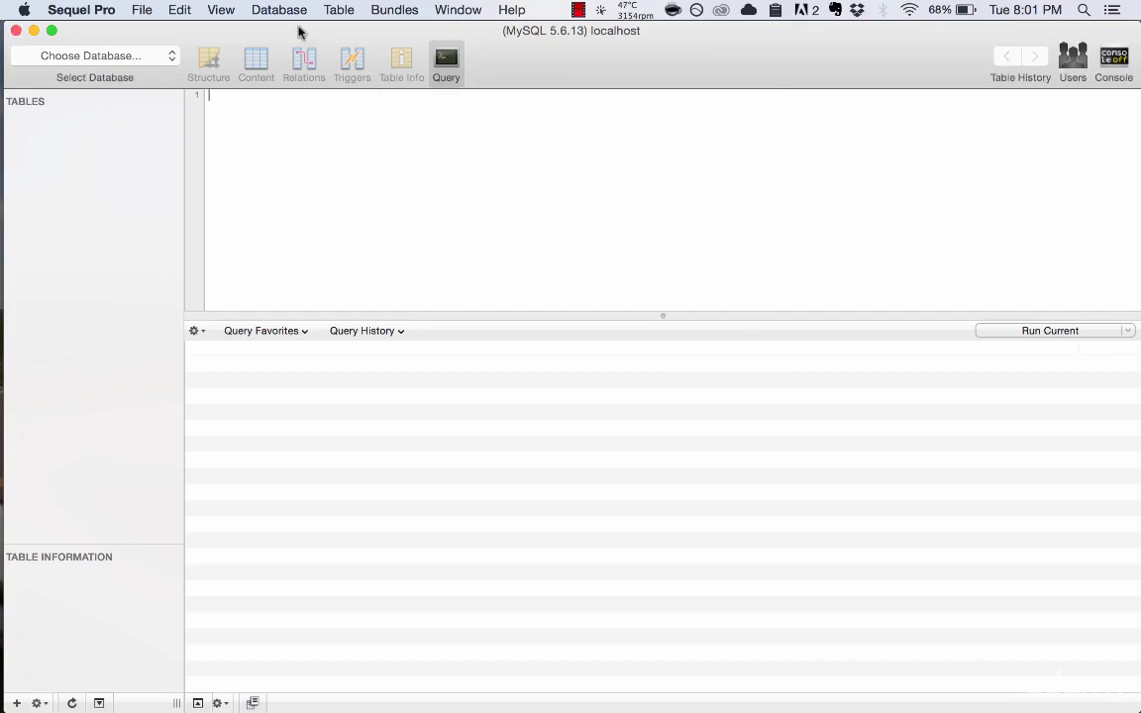
- Choose the existing world.sql database as the active database
click(283, 9)
mouse_move(142, 10)
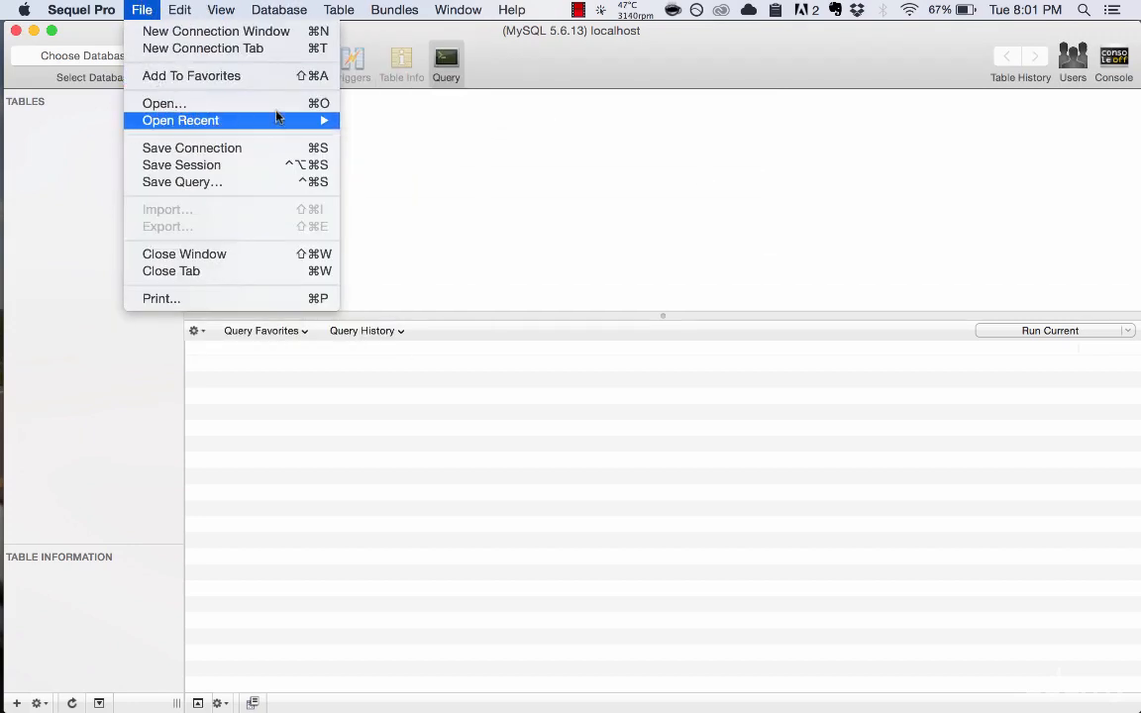
click(102, 58)
click(102, 57)
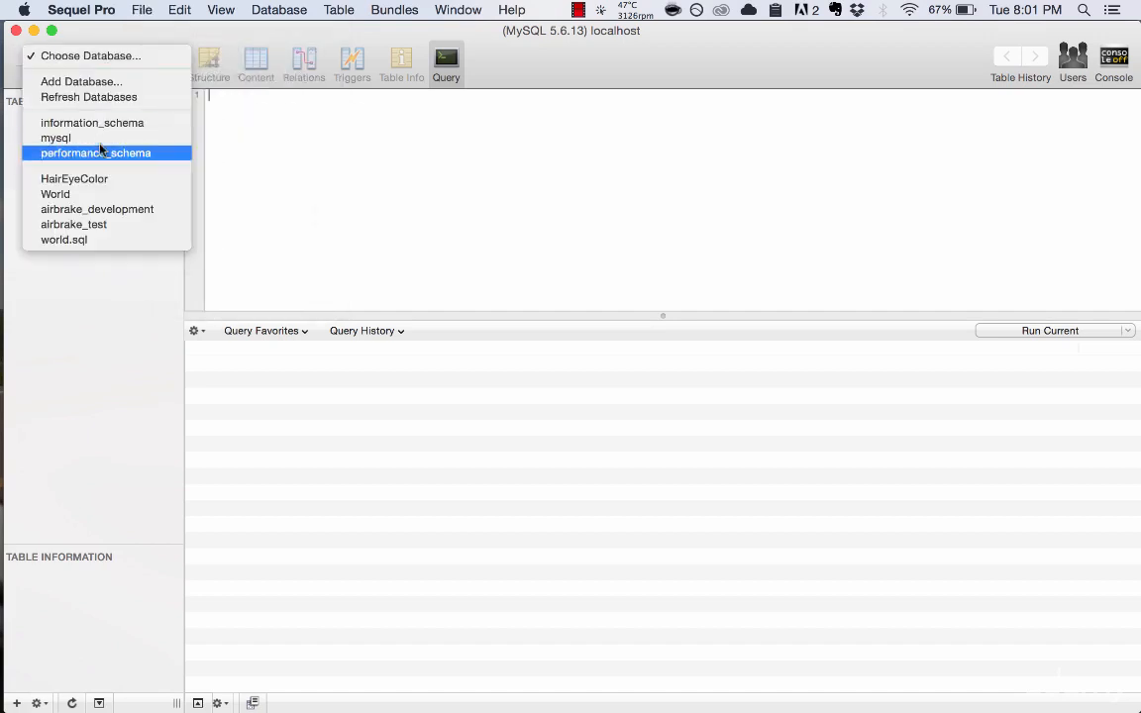
click(91, 239)
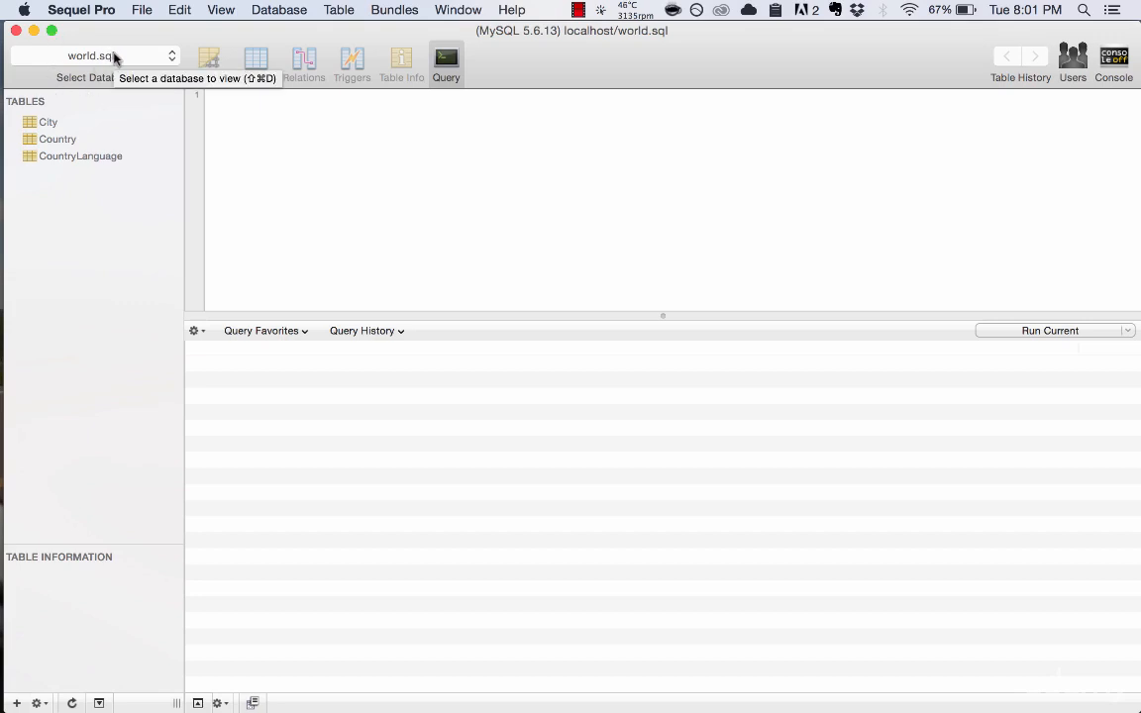
- Look through the City, Country and CountryLanguage tables and display the row content of CountryLanguage
click(84, 122)
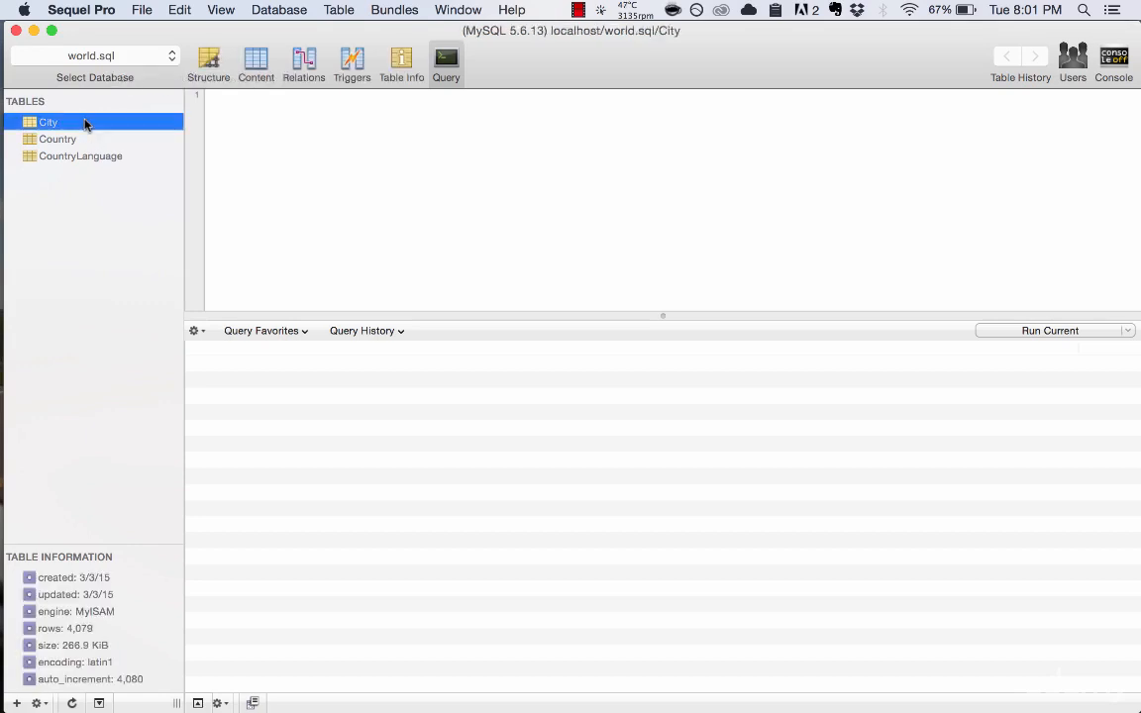
click(85, 117)
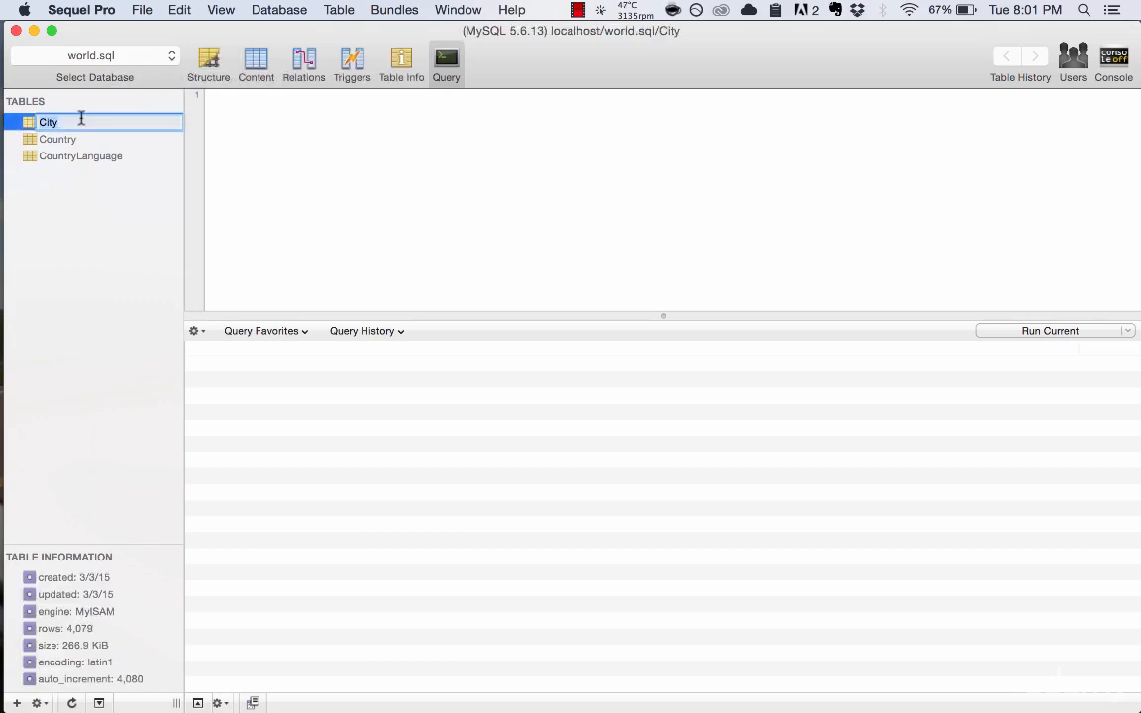
click(98, 144)
click(111, 156)
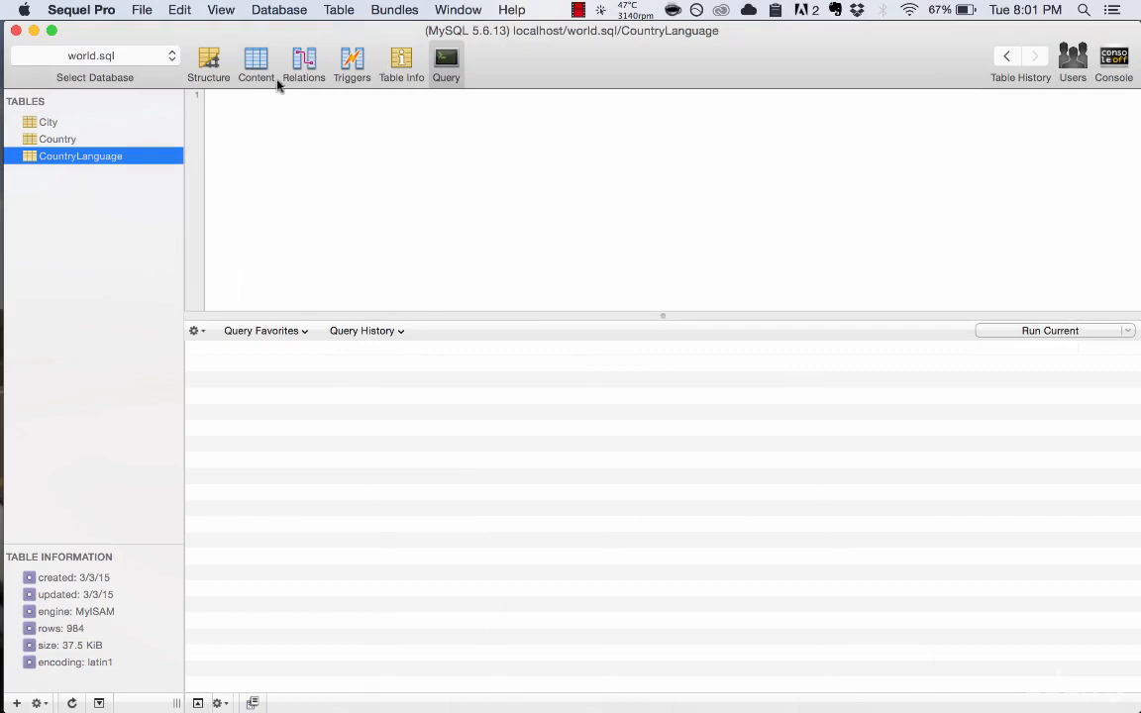
click(207, 59)
click(253, 61)
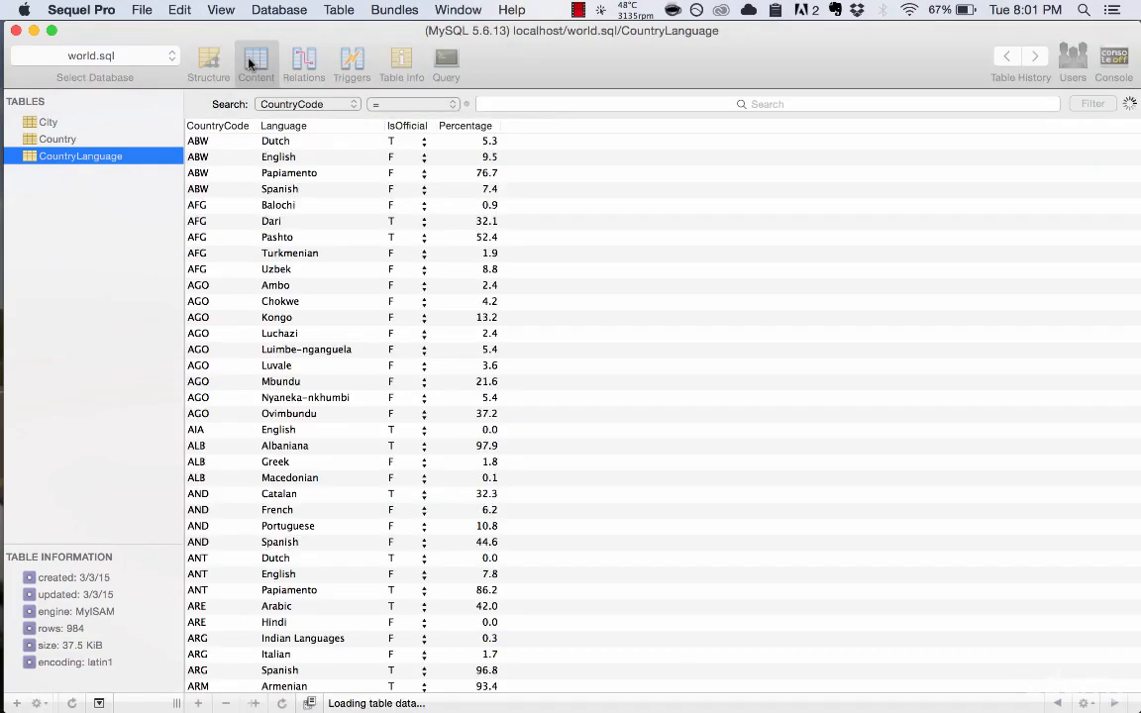
- Display the Country table's rows and examine the Aruba record across all of its columns
click(94, 139)
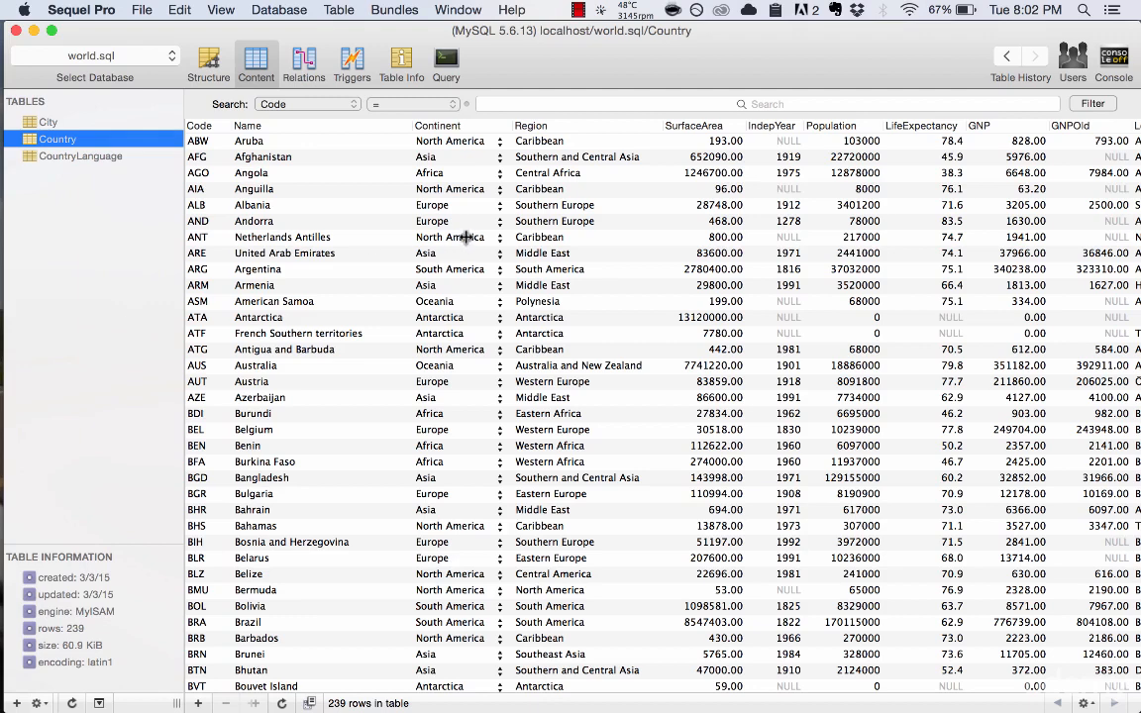
click(207, 143)
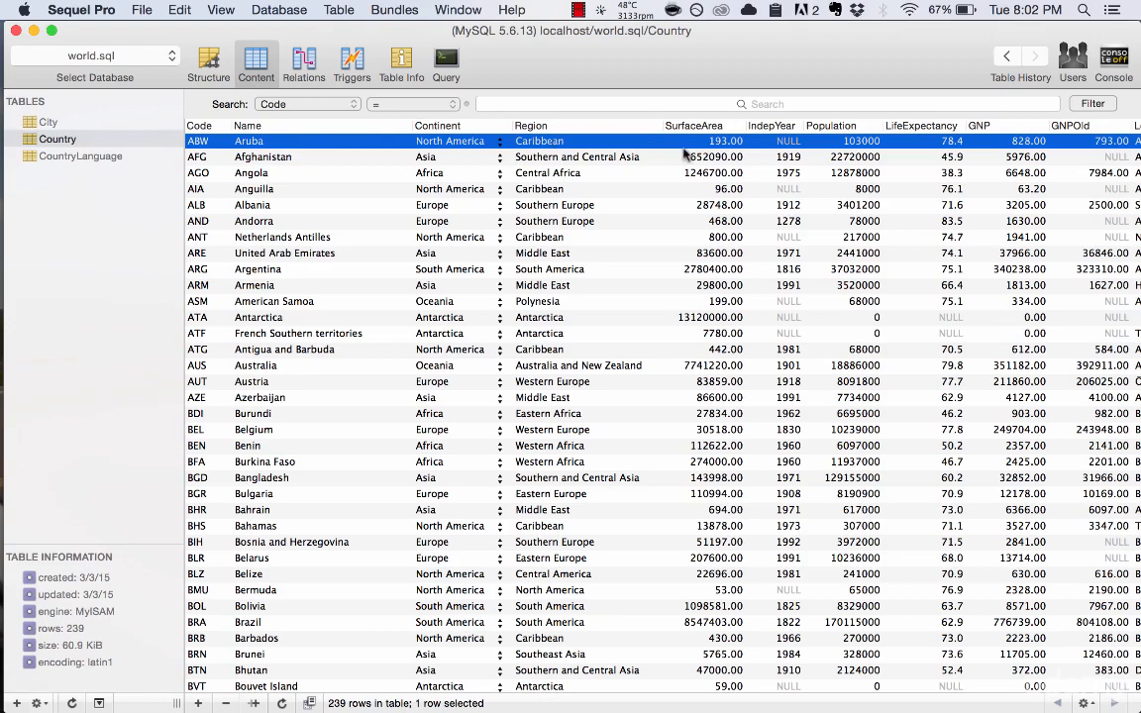
scroll(805, 155, right, 2)
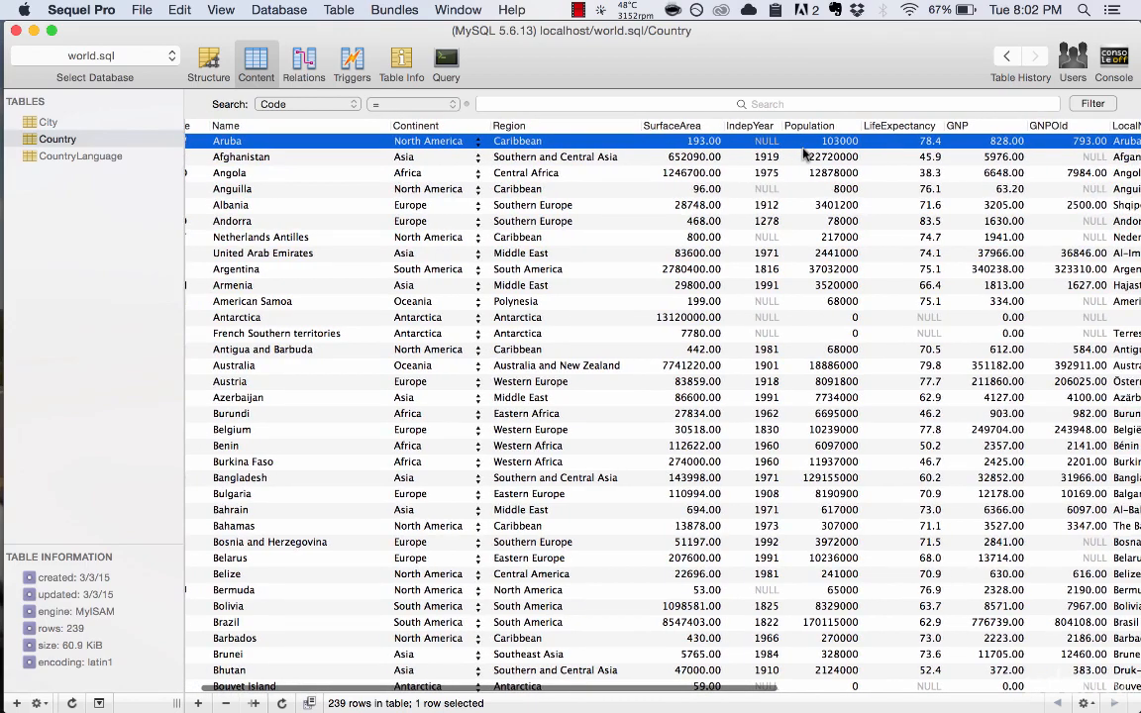
scroll(806, 156, right, 2)
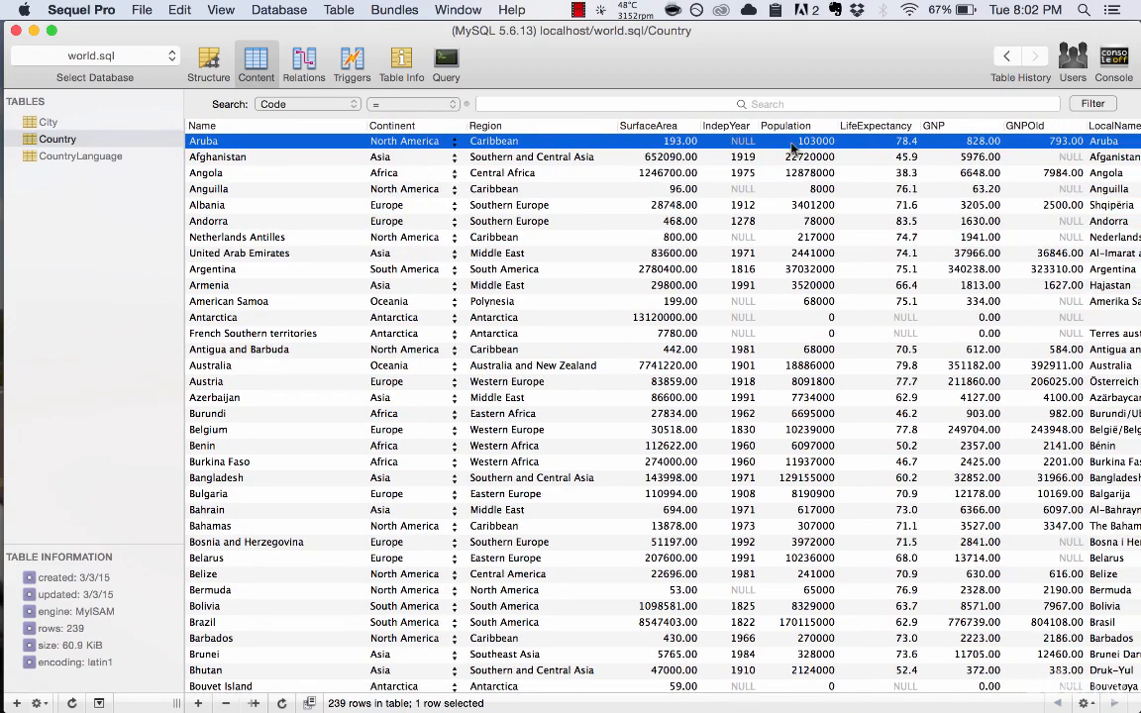
scroll(897, 157, right, 5)
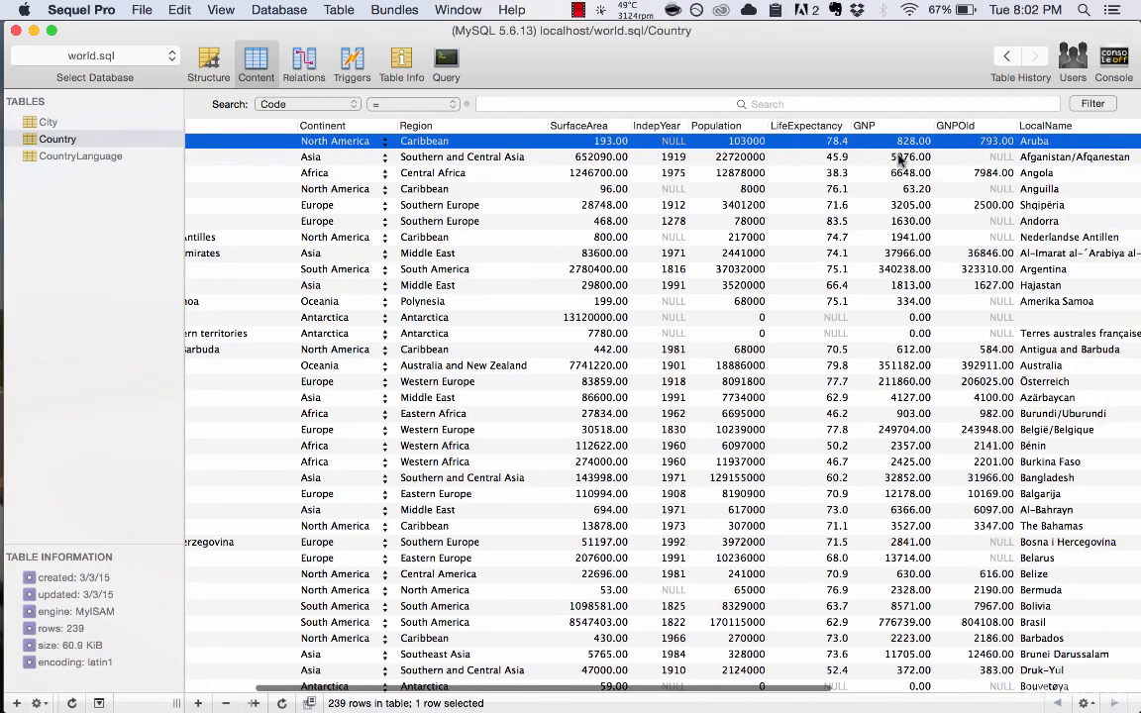
scroll(900, 158, right, 20)
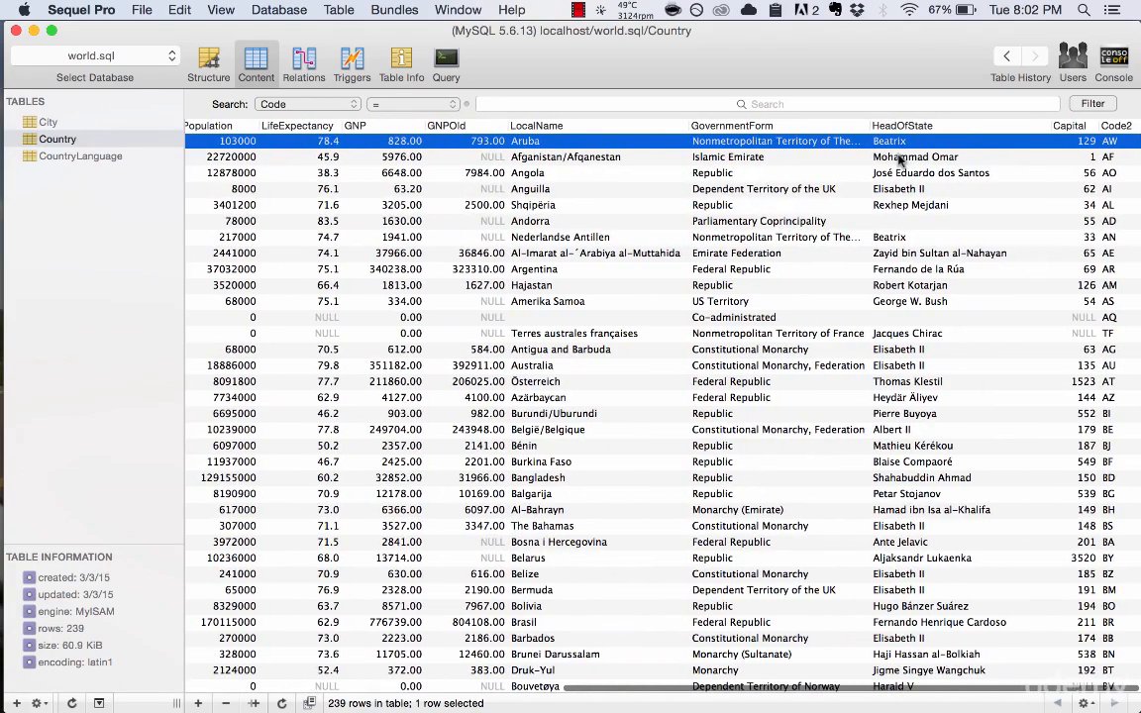
scroll(900, 159, left, 20)
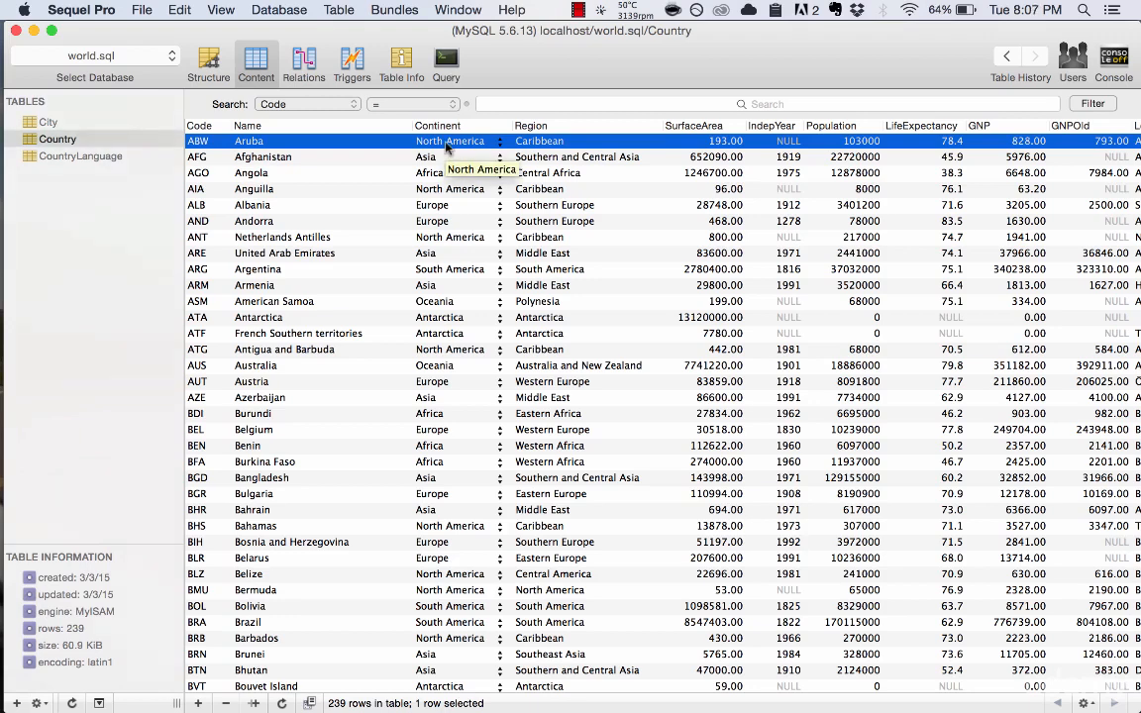
- Compare the empty custom query editor with the Country table's content view, ending on the content view
click(445, 61)
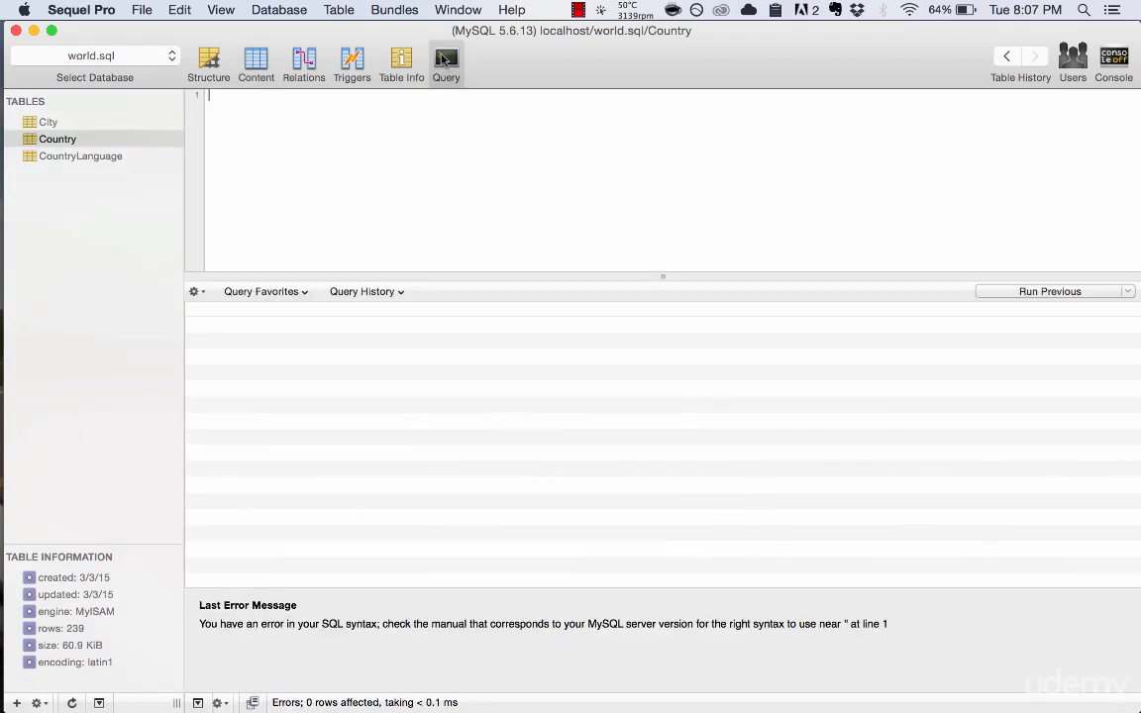
click(255, 61)
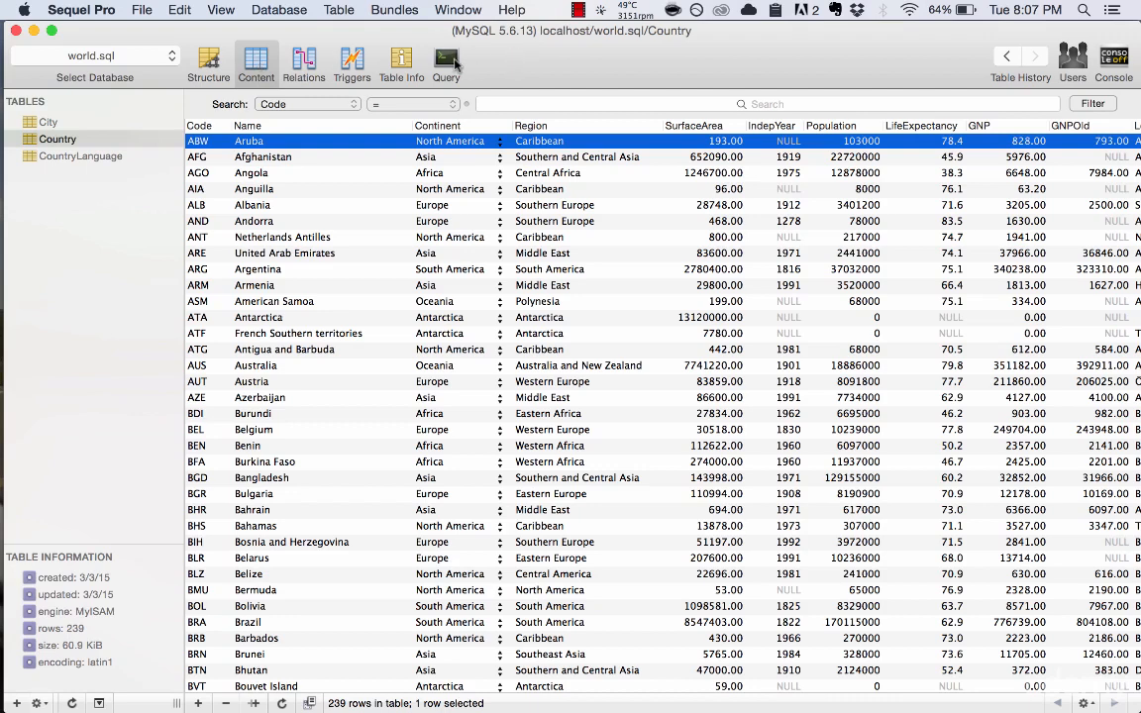
click(453, 62)
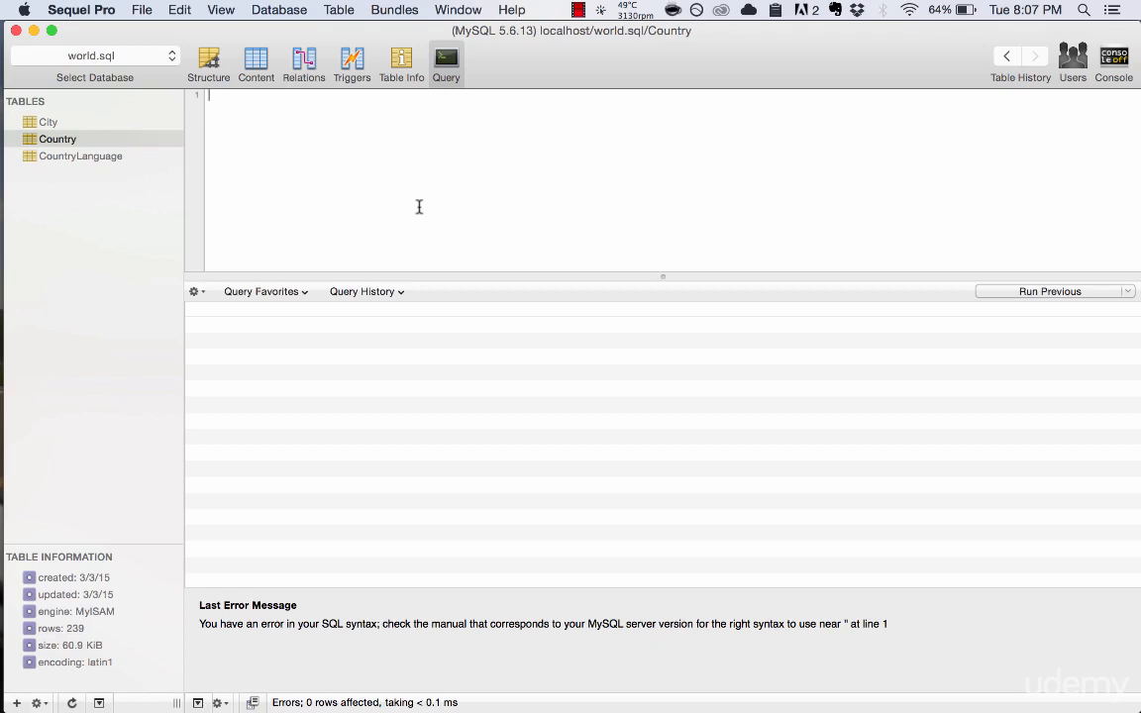
key(super+2)
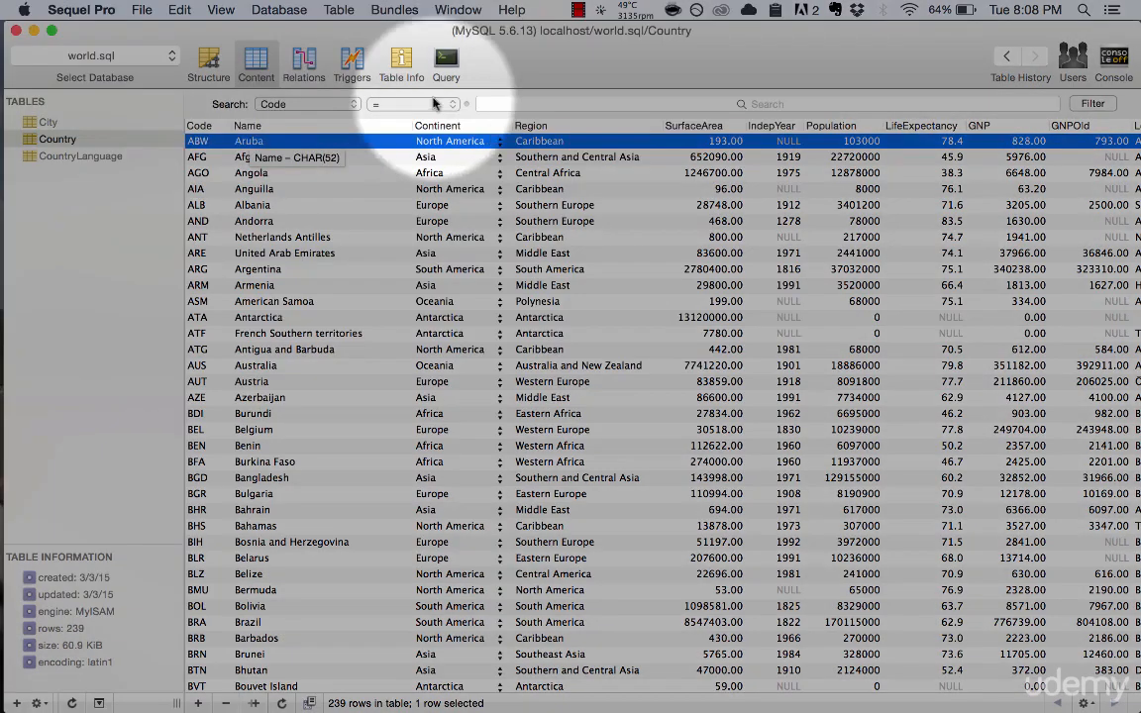
- Begin a custom query with "select name, population" and check the column names against the Country table's content
click(433, 77)
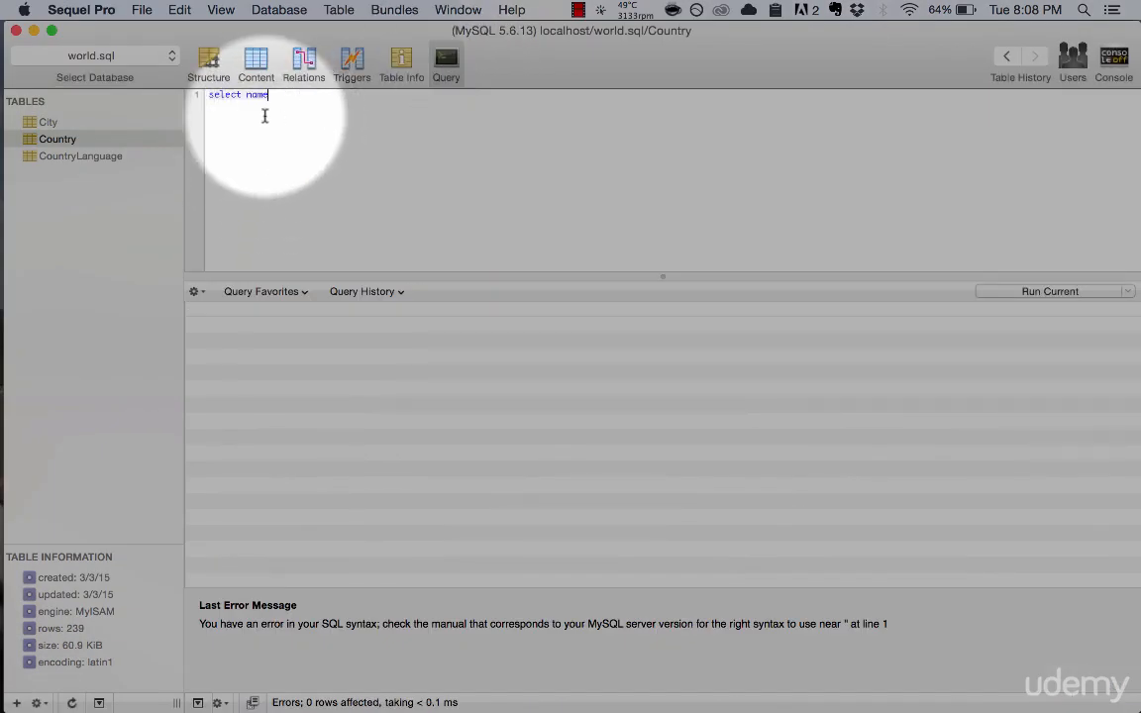
text(, population)
click(257, 60)
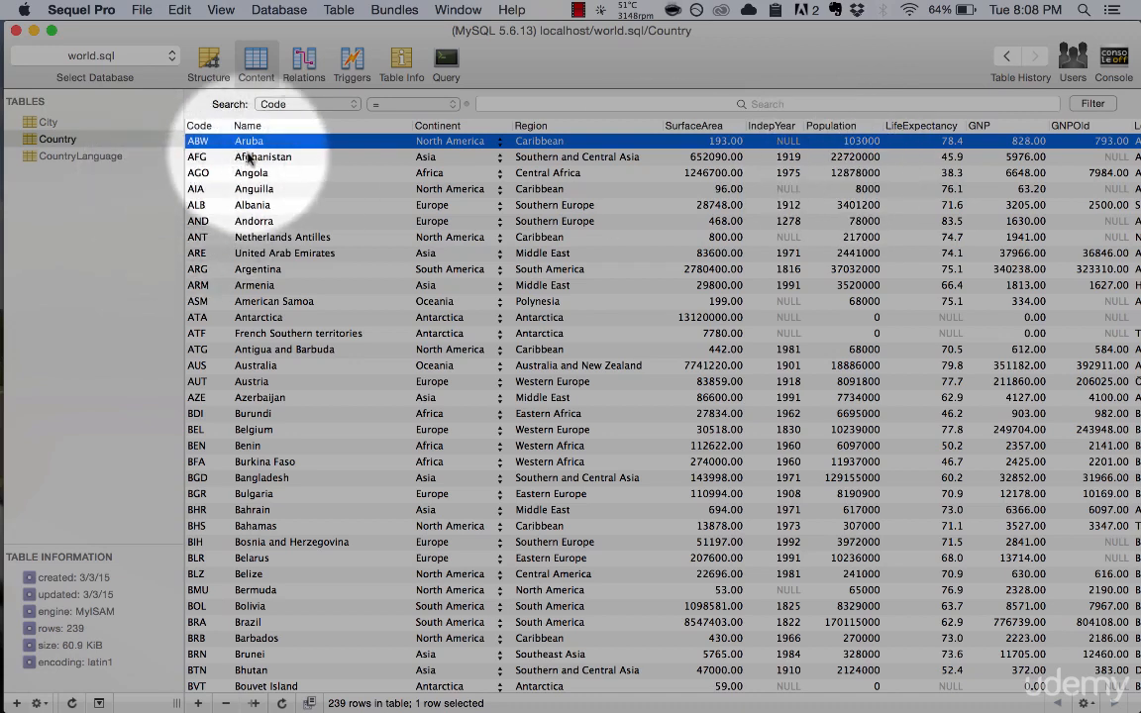
click(446, 61)
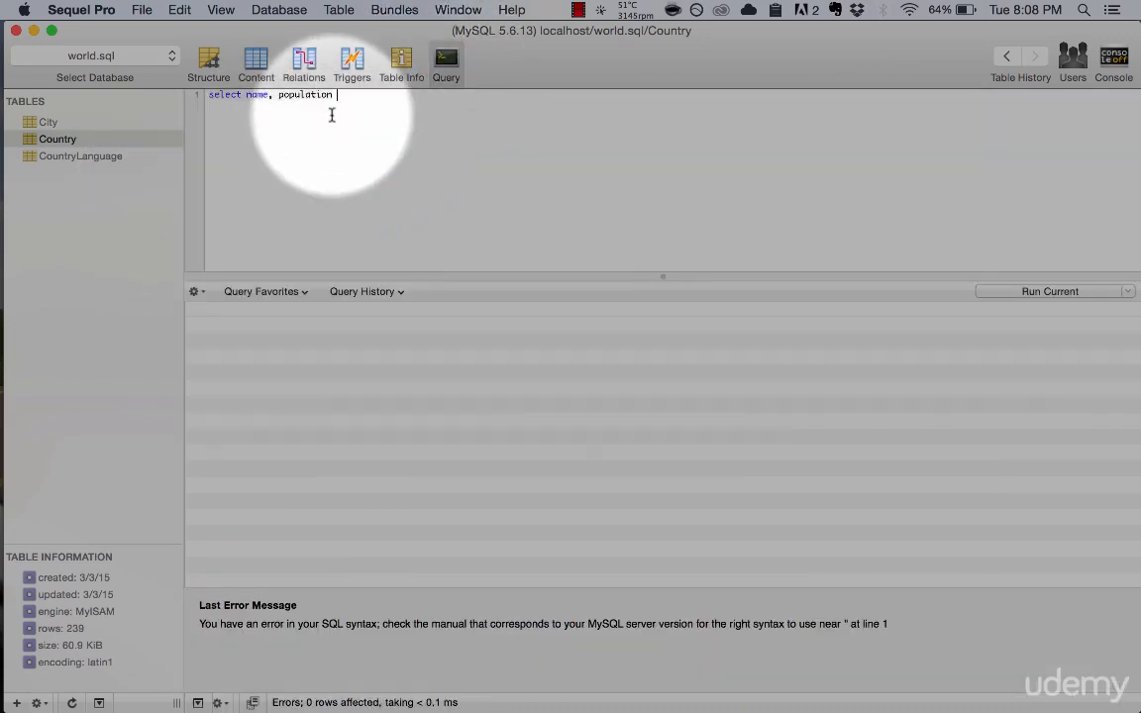
- Add the line "from `Country`" to the query, using the autocompleted Country table name from world.sql
key(Return)
text(from country)
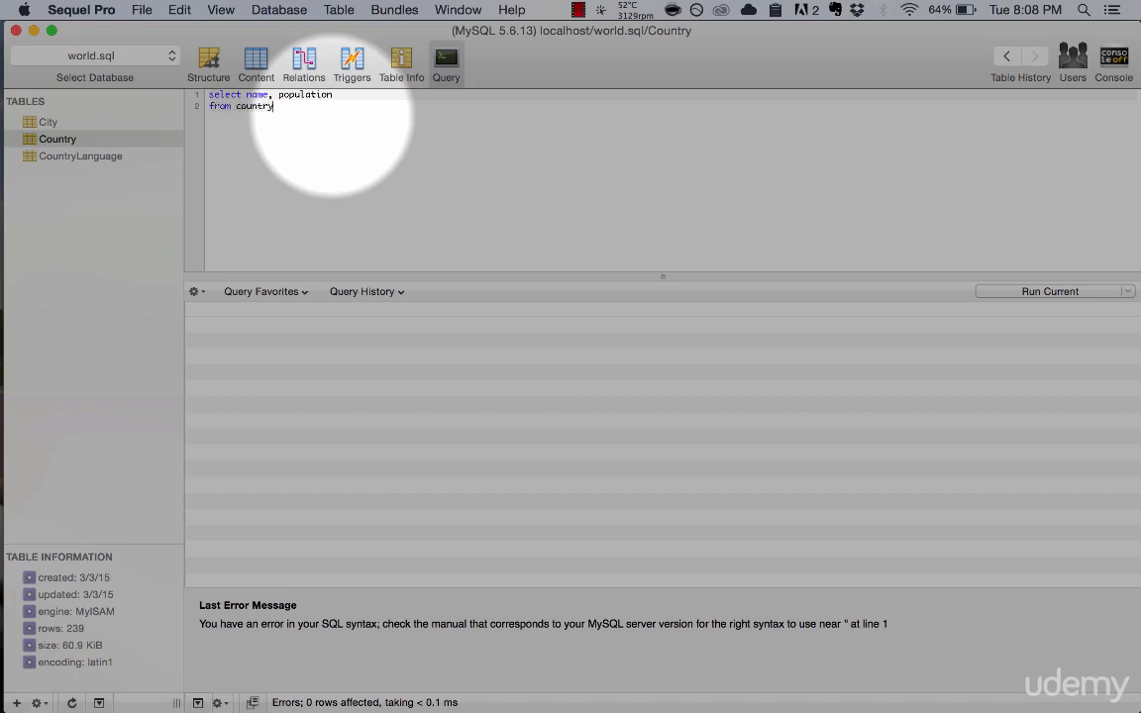
key(Escape)
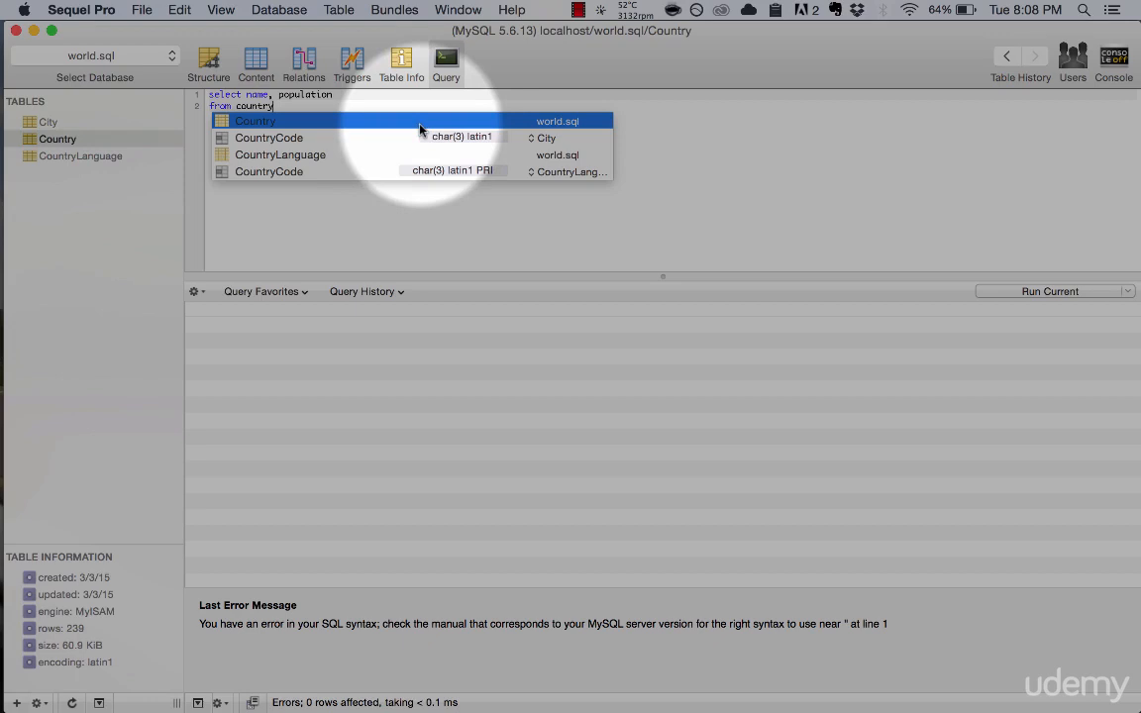
key(Return)
key(Return)
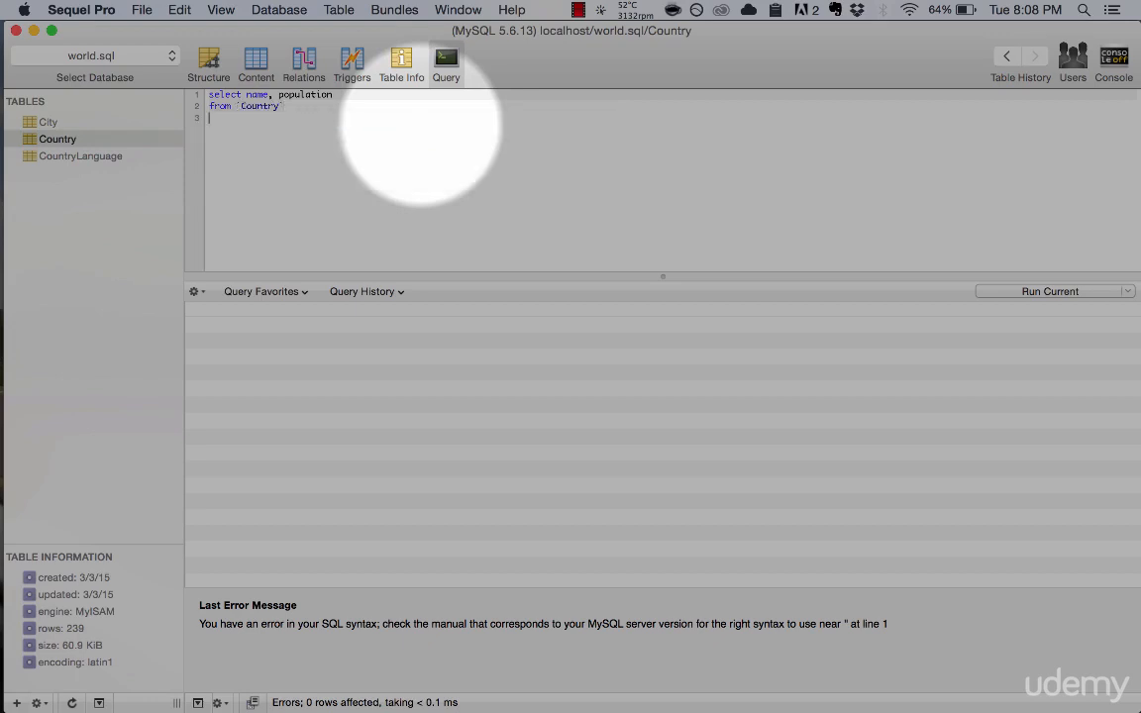
- Add the line "group by population" without a completion suggestion and run the query
text(group)
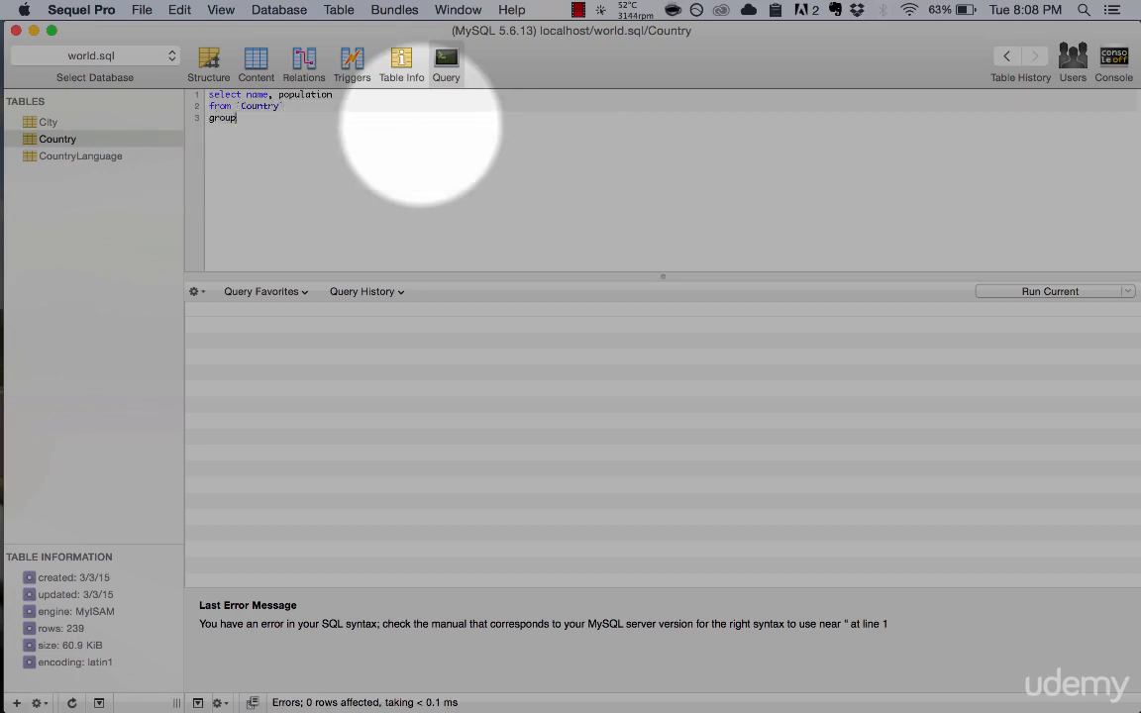
text( by population)
key(Escape)
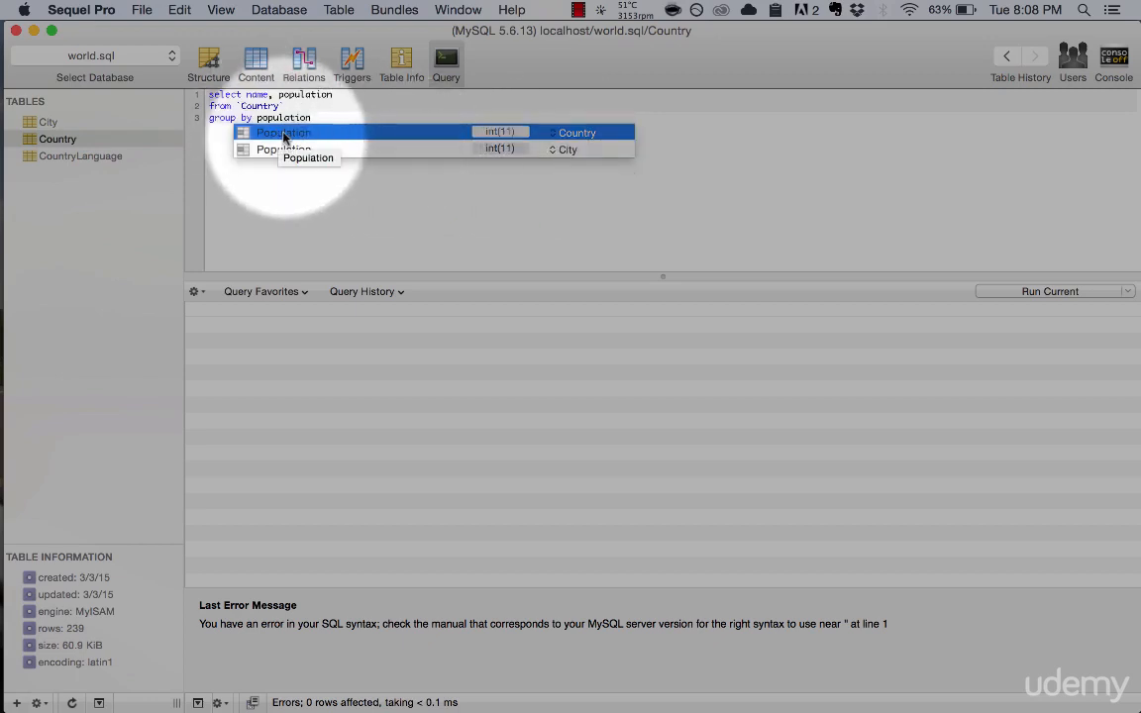
key(Escape)
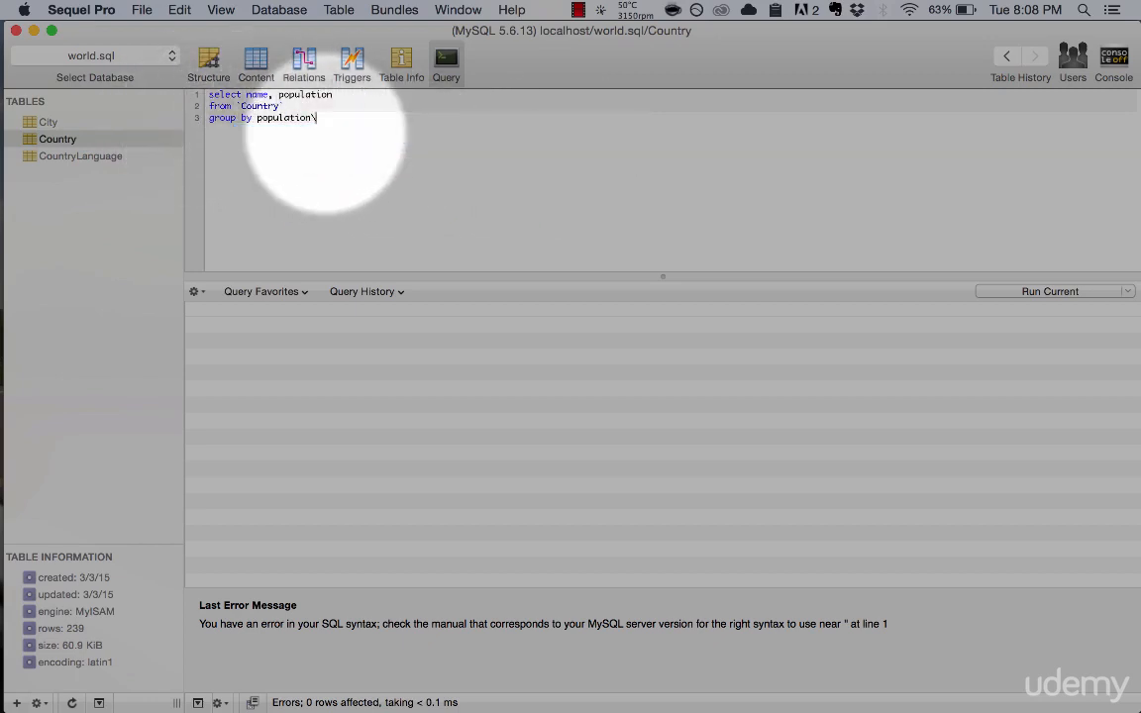
key(Return)
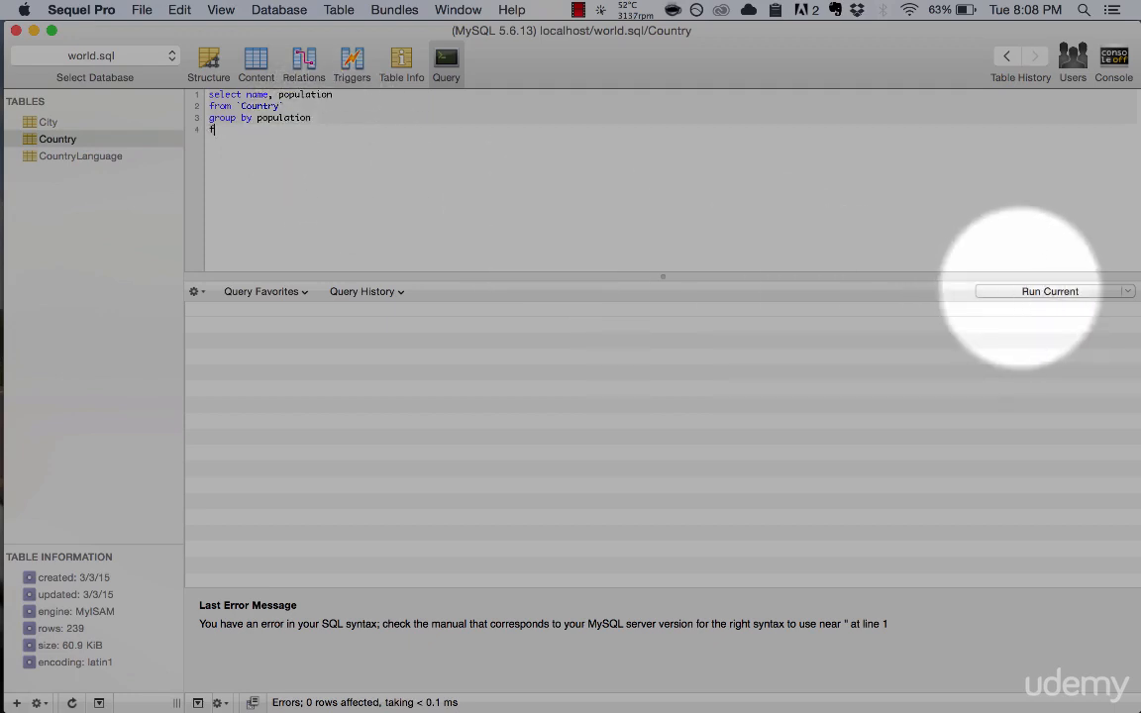
key(BackSpace)
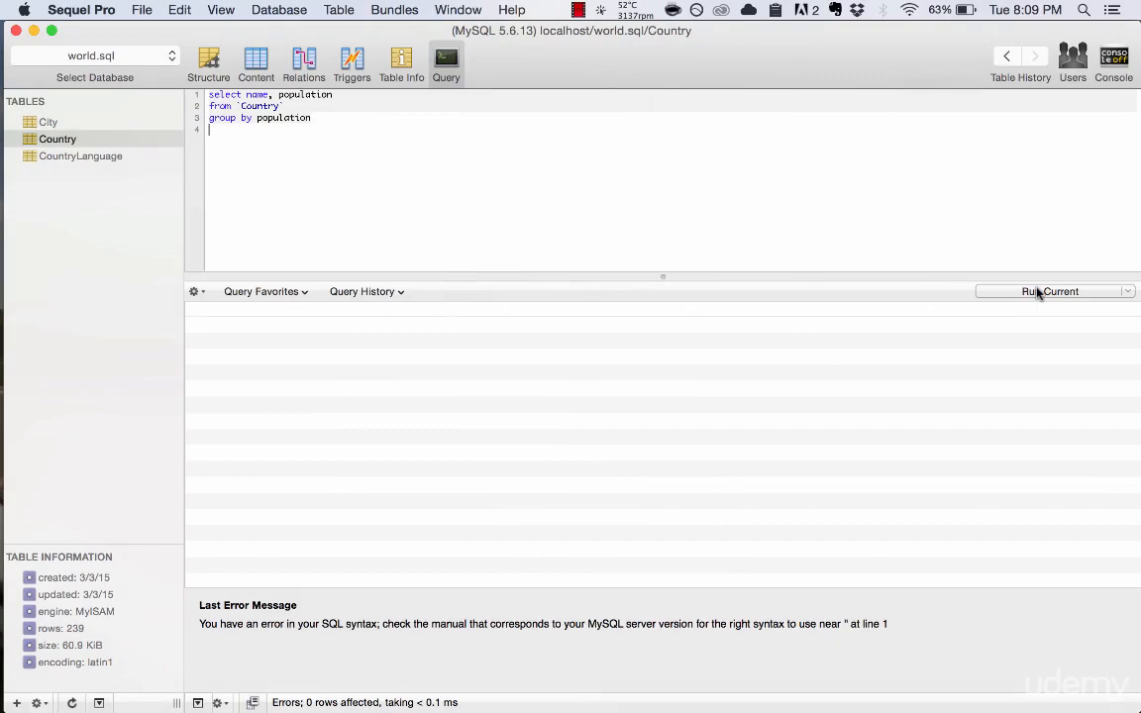
click(1037, 291)
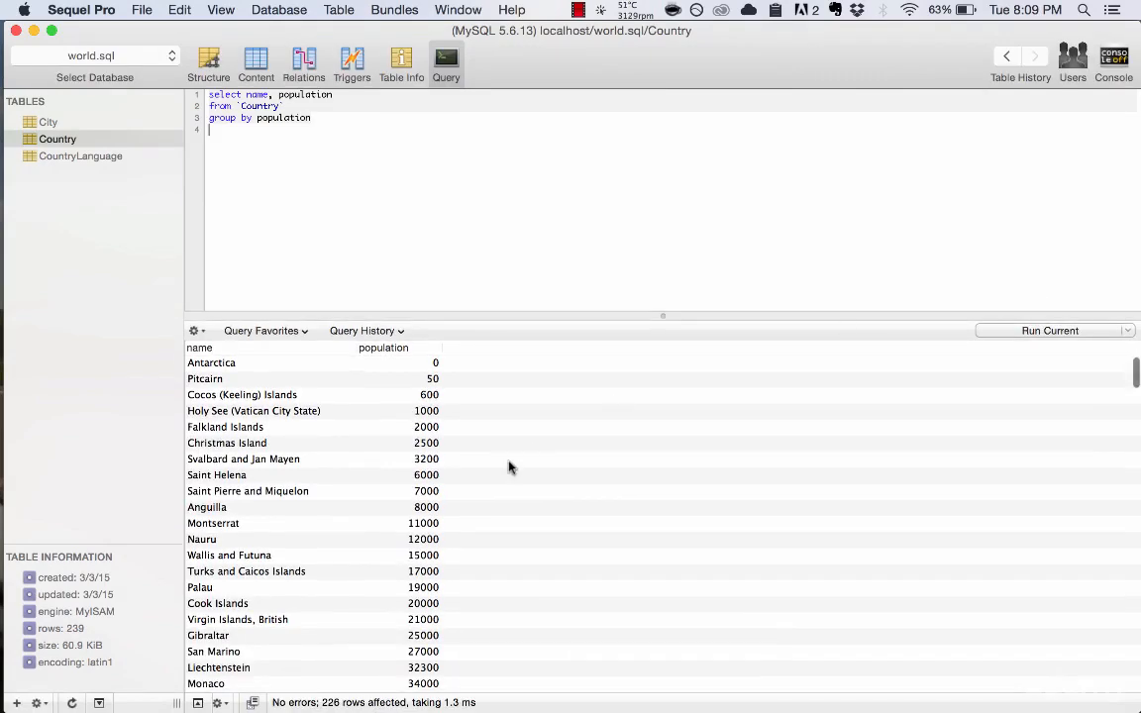
- Switch the query results between descending and ascending population order, ending with the largest populations first
click(396, 348)
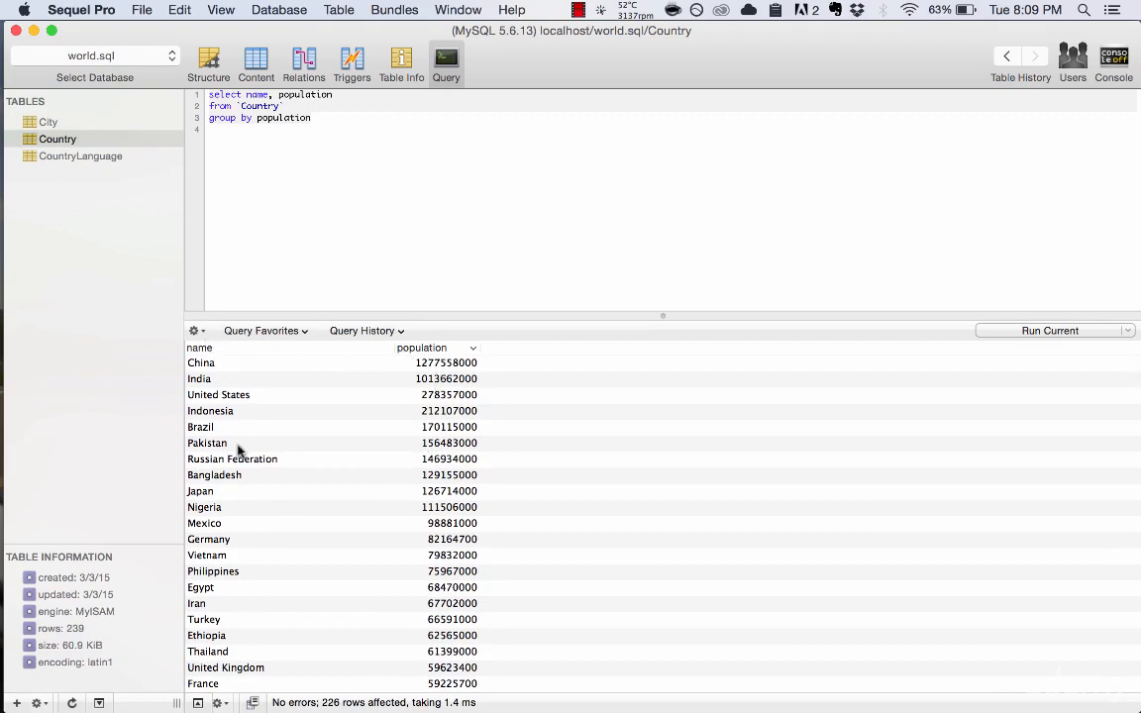
click(450, 348)
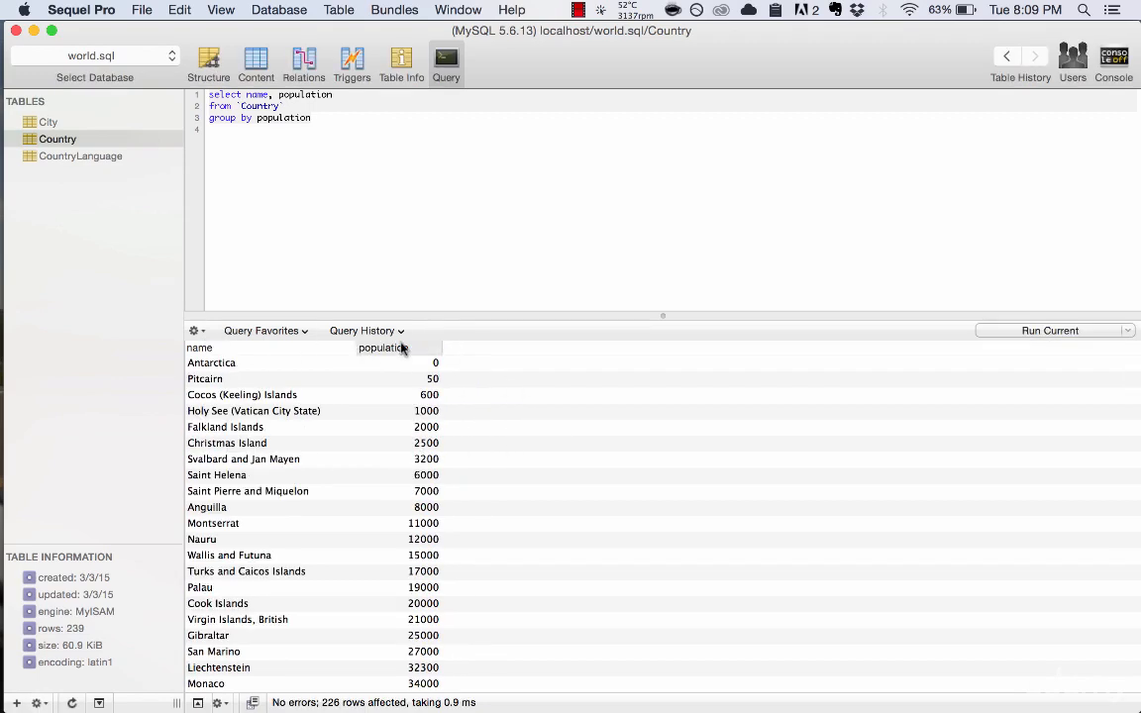
click(416, 349)
- Extend the last query line to "group by population desc" and run the query again
click(338, 129)
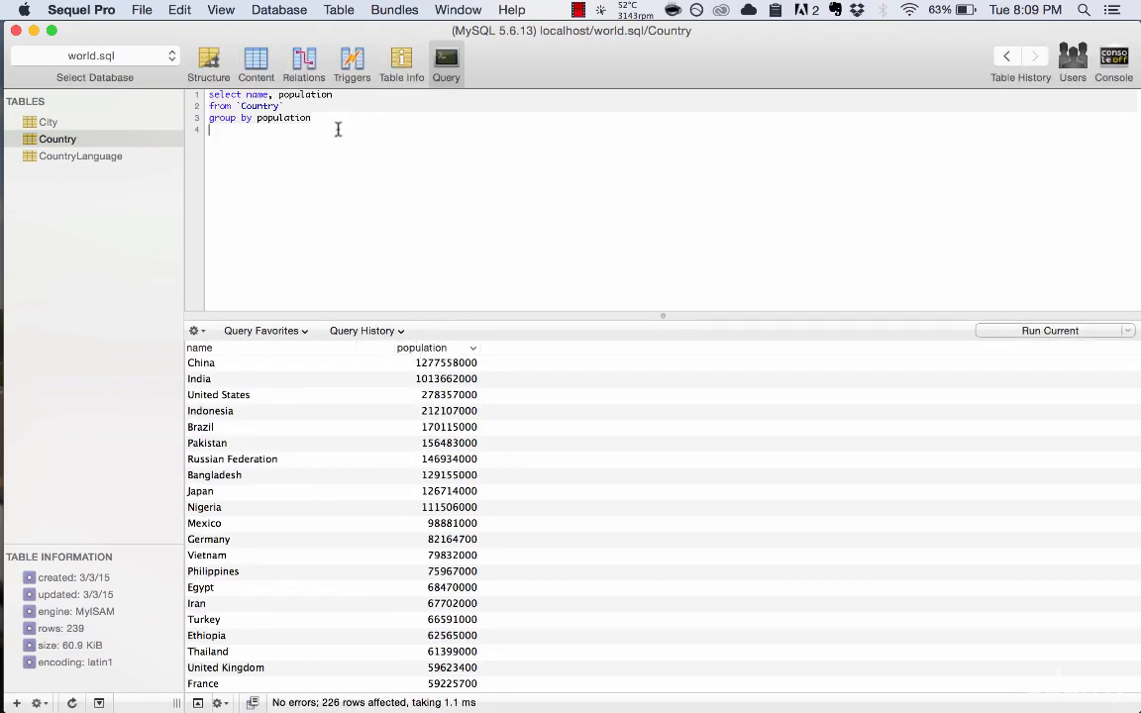
key(BackSpace)
text(desc)
click(1065, 333)
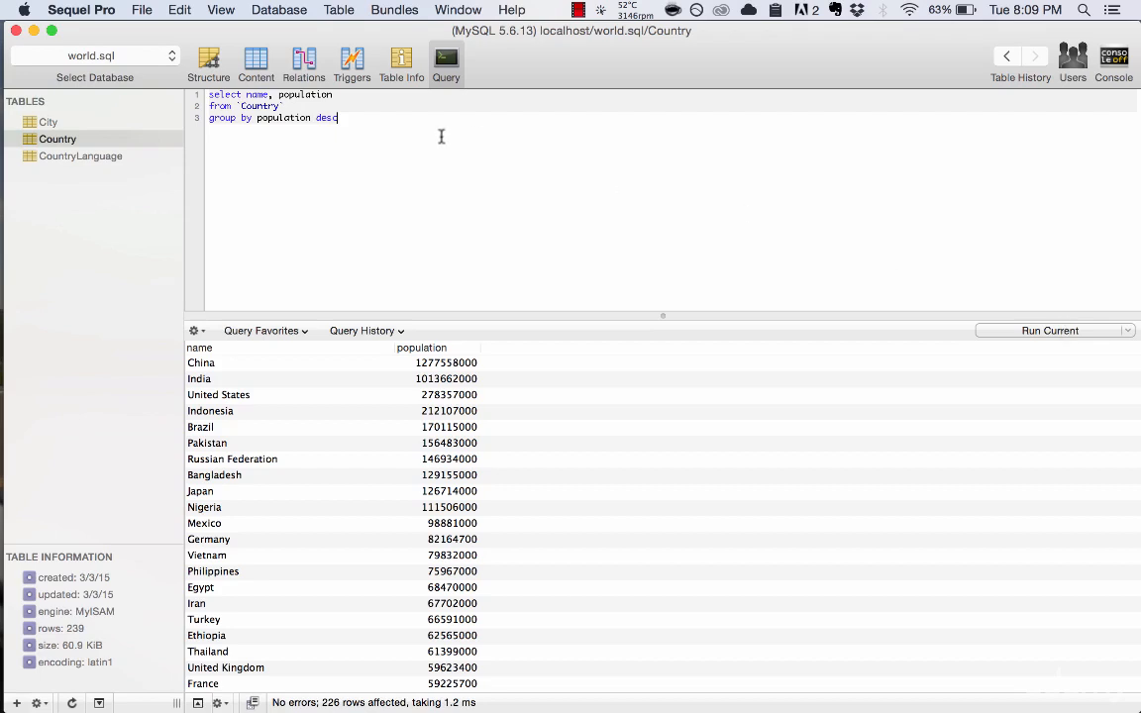